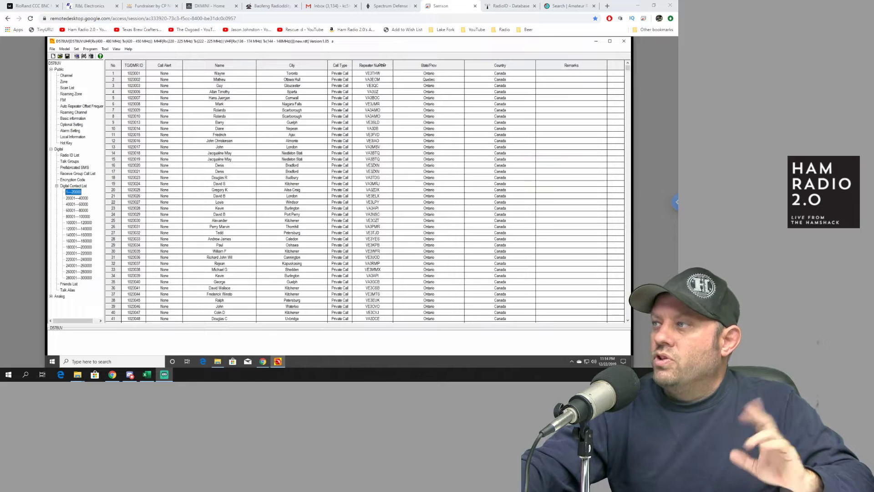
# - Export the digital contact list to a CSV file named something in the D878 Export 2 folder
pyautogui.click(104, 48)
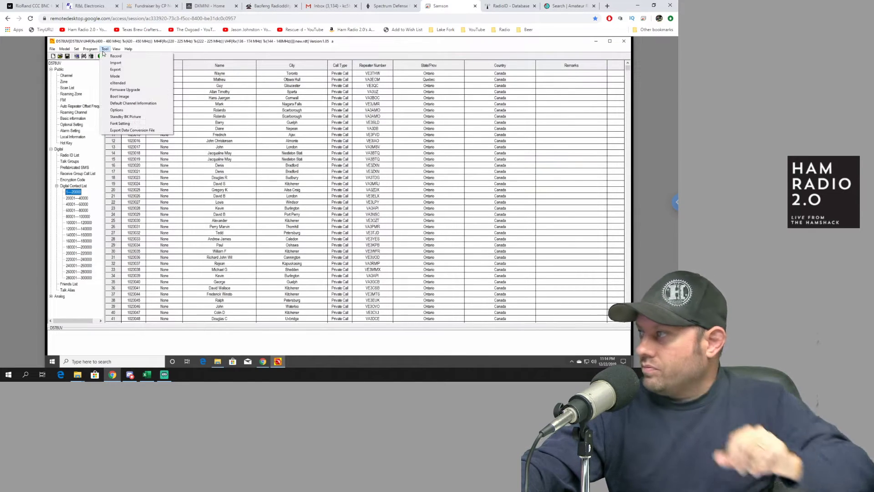
pyautogui.click(117, 70)
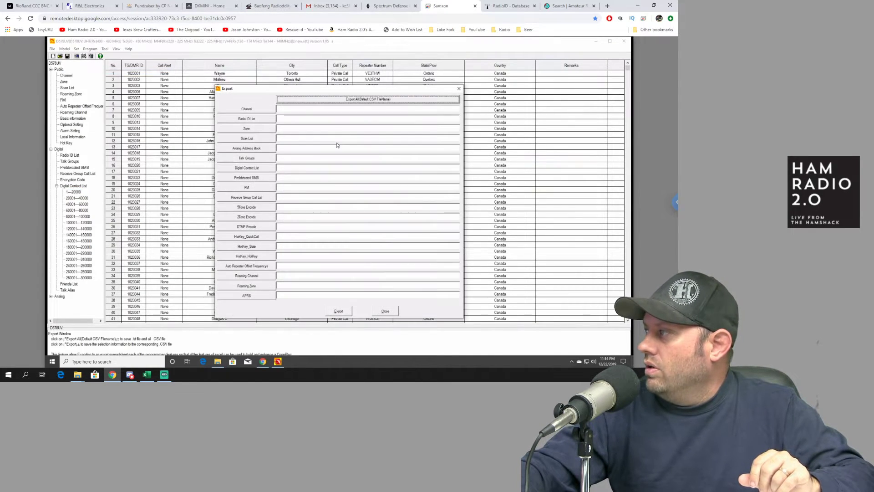
pyautogui.click(245, 167)
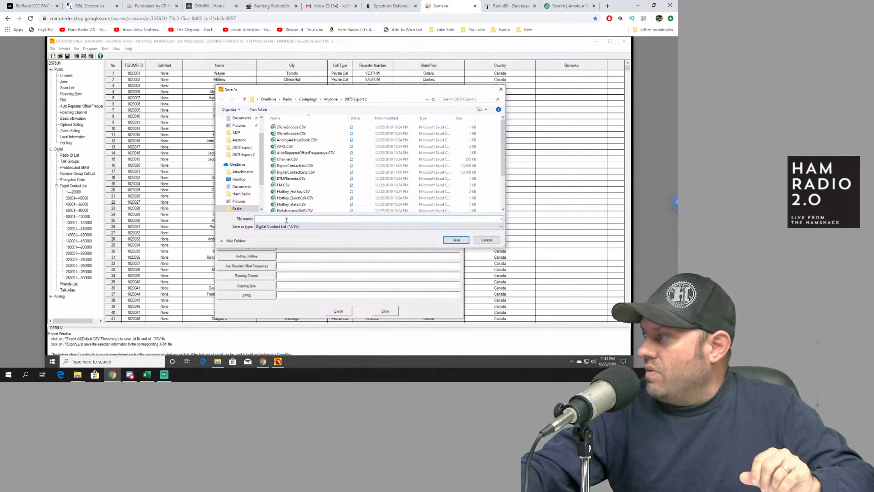
pyautogui.write('some')
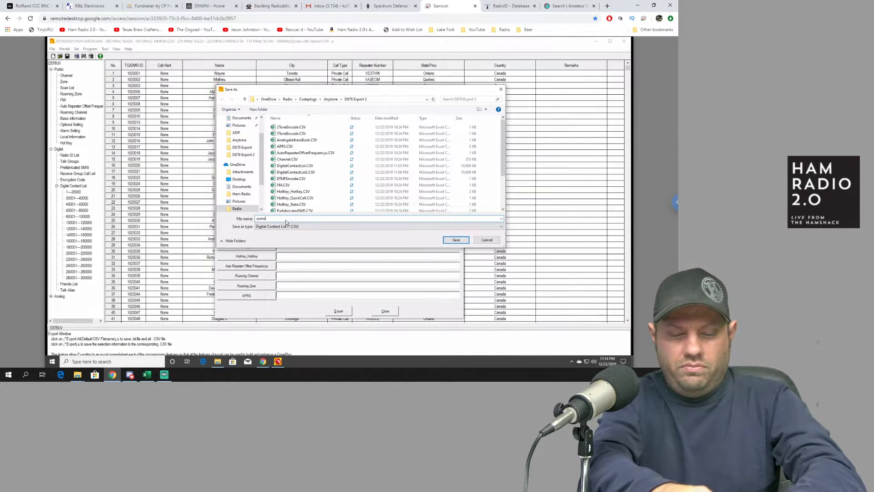
pyautogui.write('thing')
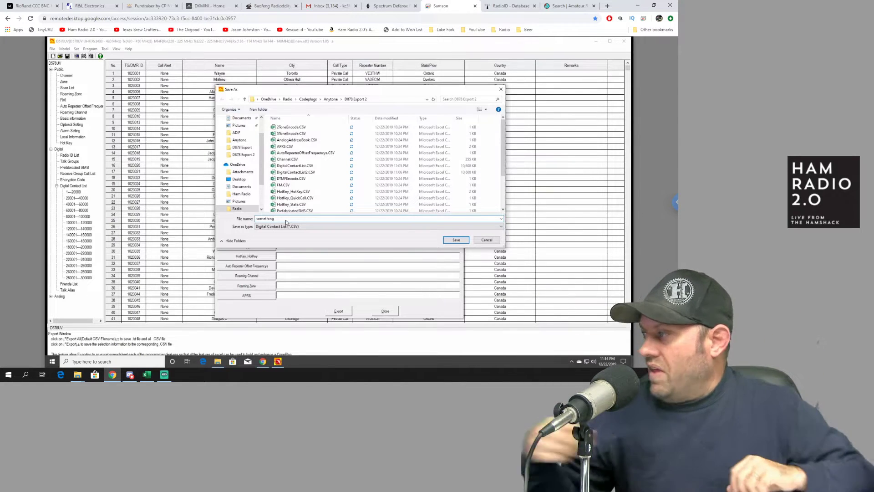
pyautogui.click(456, 240)
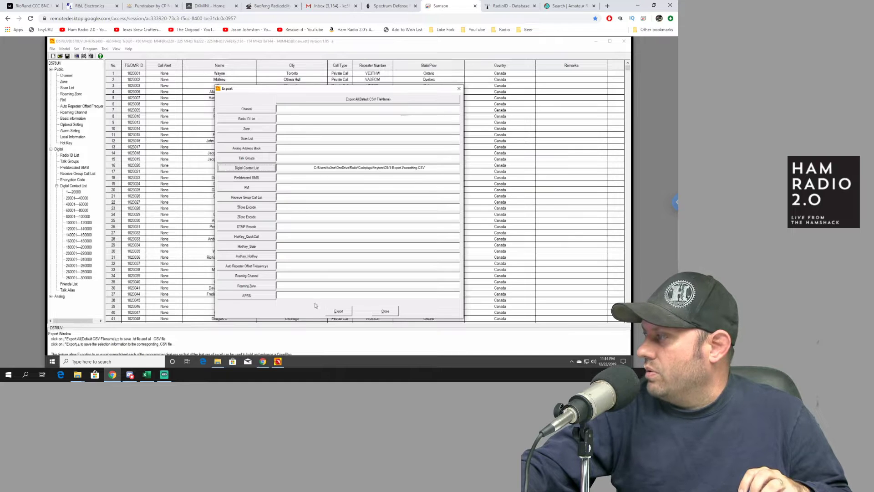
pyautogui.click(338, 311)
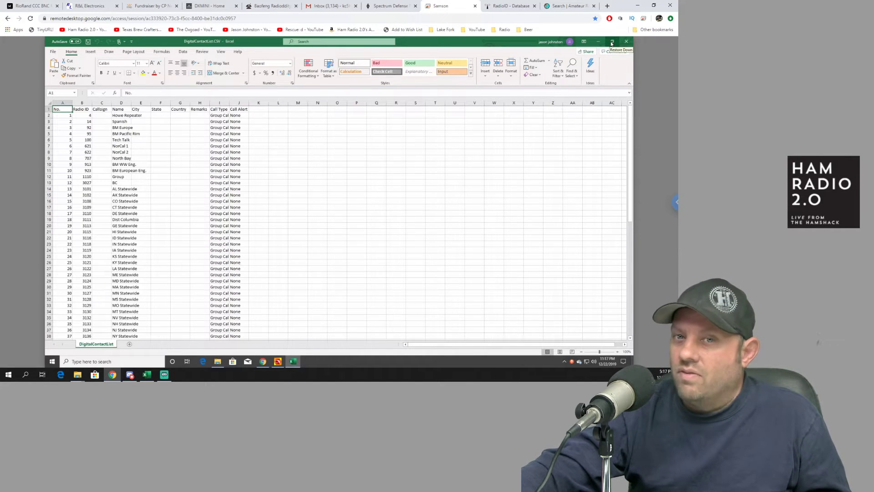
# - Restore the DigitalContactList.CSV window, narrow it, and stretch it to full screen height beside the radio software's contact list
pyautogui.click(612, 43)
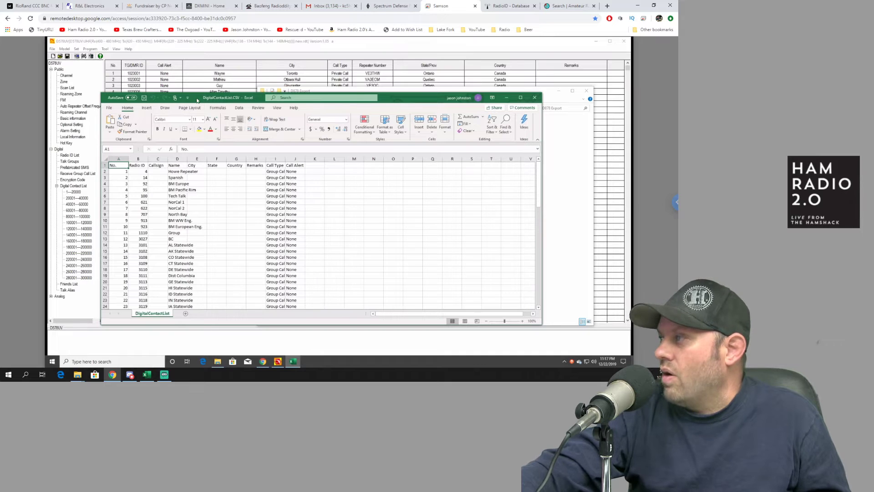
pyautogui.moveTo(390, 101); pyautogui.dragTo(452, 69)
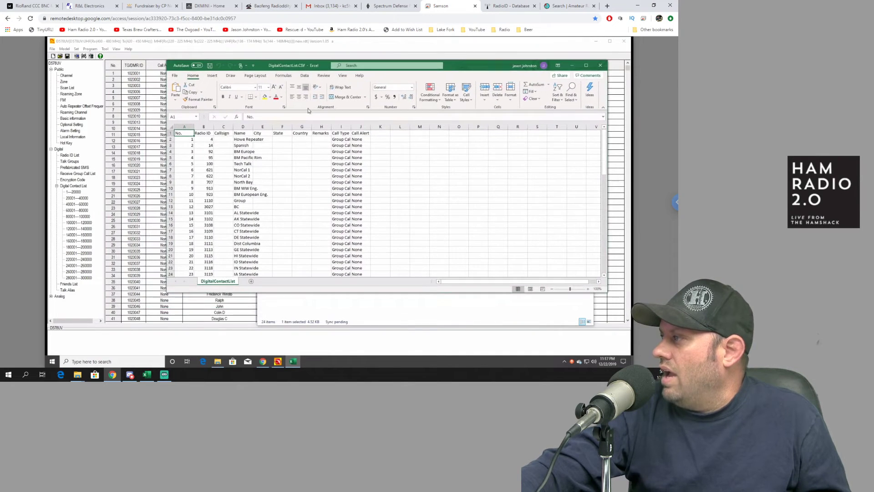
pyautogui.moveTo(167, 153); pyautogui.dragTo(311, 153)
pyautogui.moveTo(418, 65); pyautogui.dragTo(357, 66)
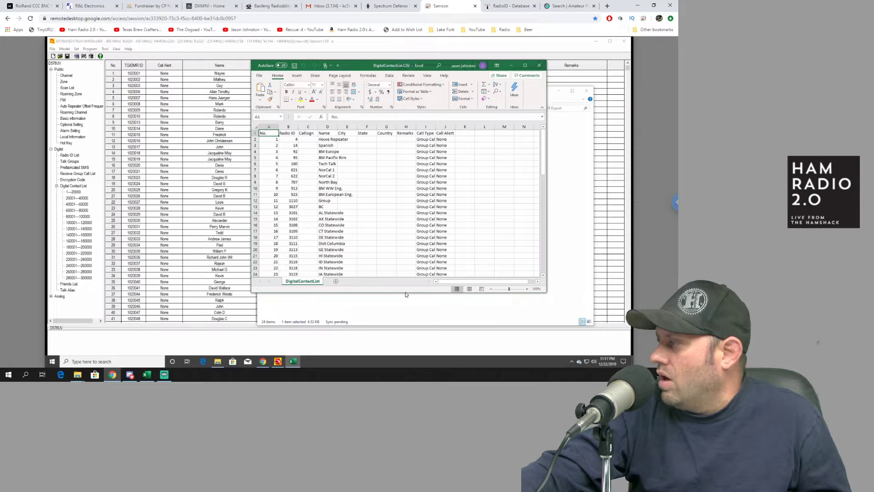
pyautogui.moveTo(405, 294); pyautogui.dragTo(402, 338)
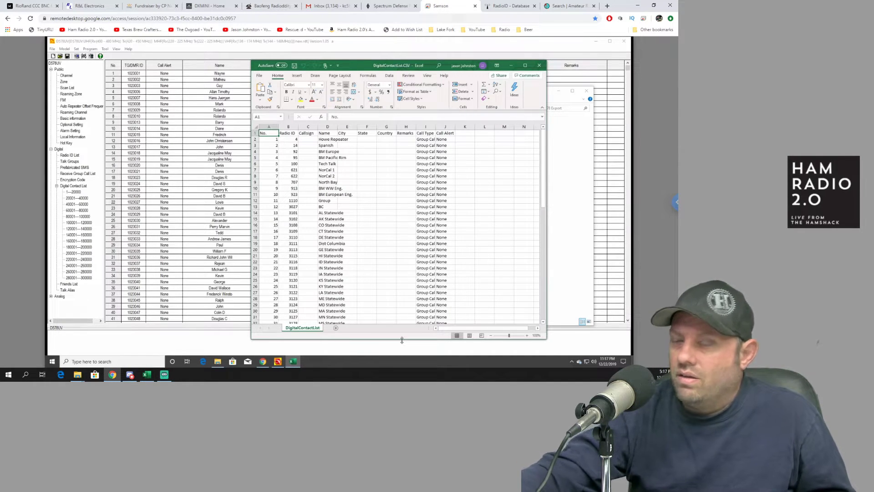
pyautogui.moveTo(402, 340); pyautogui.dragTo(401, 385)
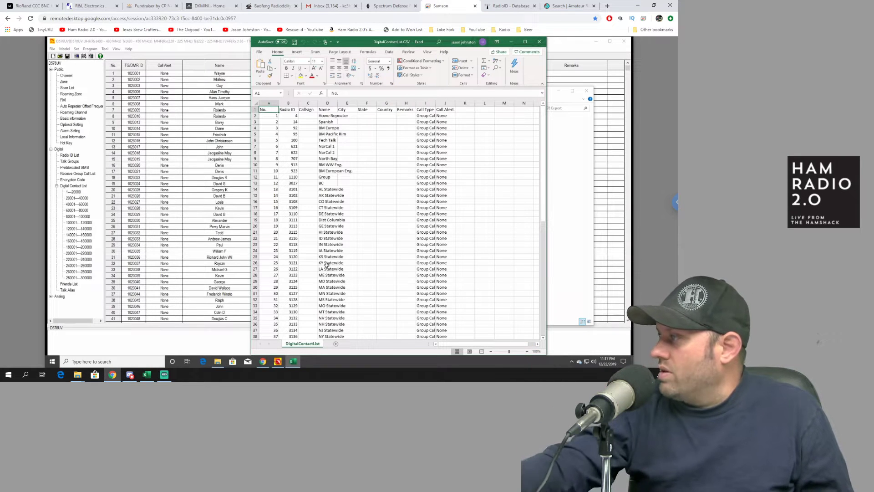
# - Examine the column headers of DigitalContactList.CSV from Radio ID across to Call Alert
pyautogui.click(281, 109)
pyautogui.click(308, 109)
pyautogui.click(328, 109)
pyautogui.click(349, 109)
pyautogui.click(367, 110)
pyautogui.click(385, 109)
pyautogui.click(405, 109)
pyautogui.click(425, 110)
pyautogui.click(445, 110)
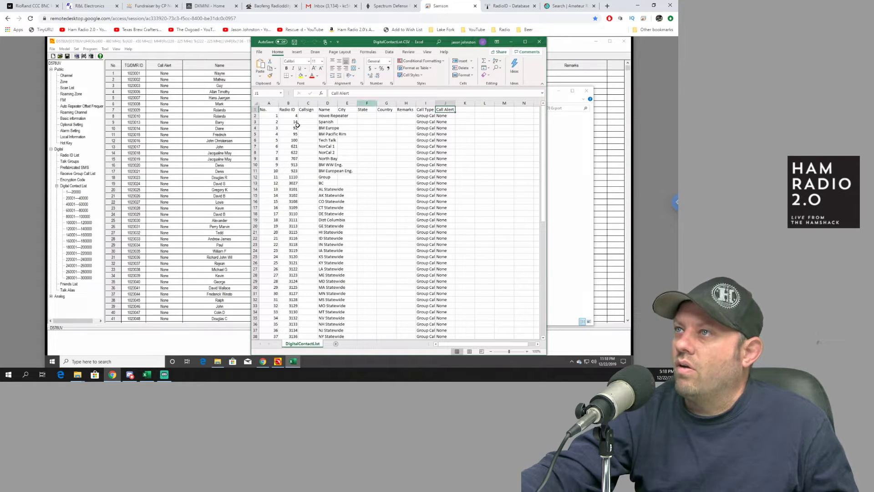
# - Move the spreadsheet window aside and review the number, Radio ID, callsign and name entries of the contact list
pyautogui.moveTo(401, 43); pyautogui.dragTo(223, 42)
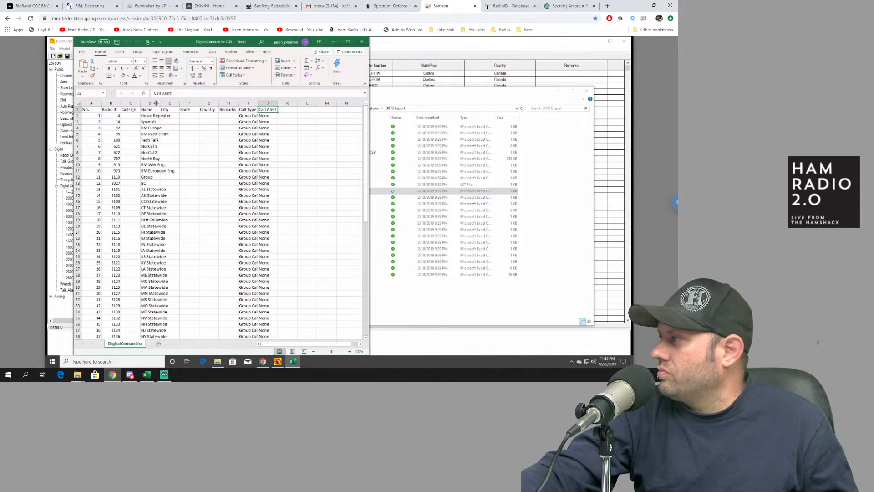
pyautogui.click(99, 117)
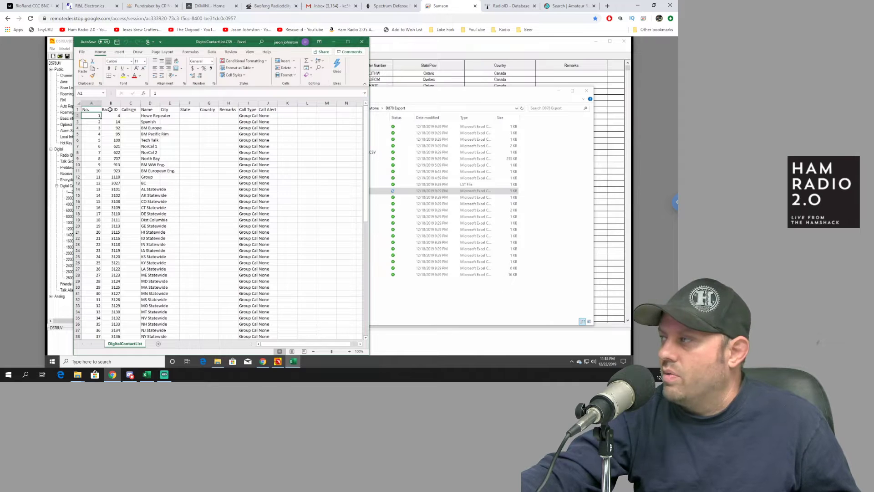
pyautogui.click(115, 117)
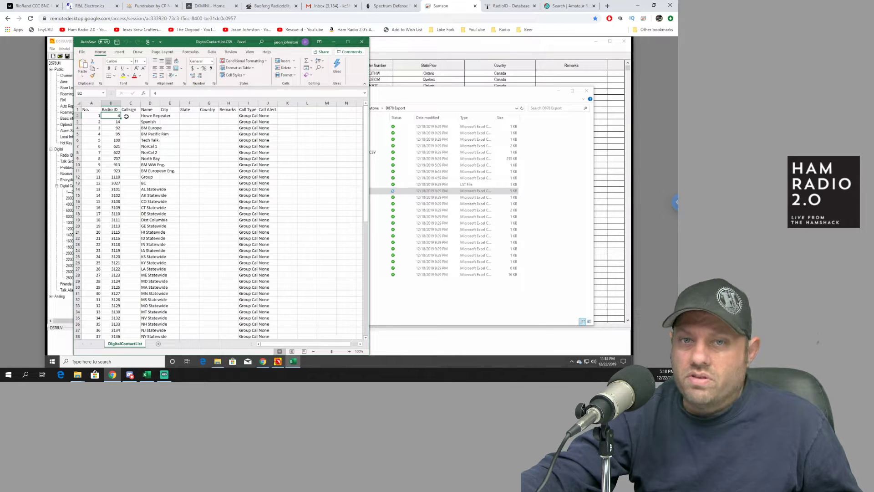
pyautogui.click(126, 116)
pyautogui.click(152, 117)
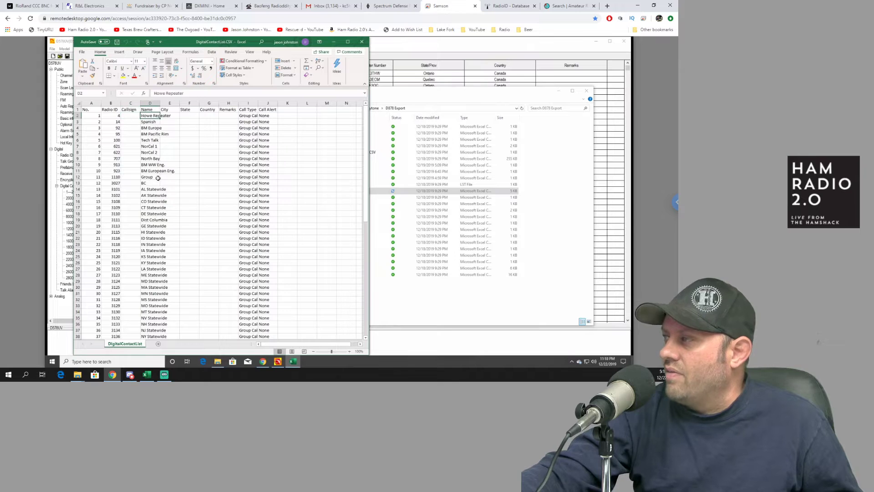
pyautogui.scroll(-7, 174, 195)
pyautogui.scroll(3, 174, 196)
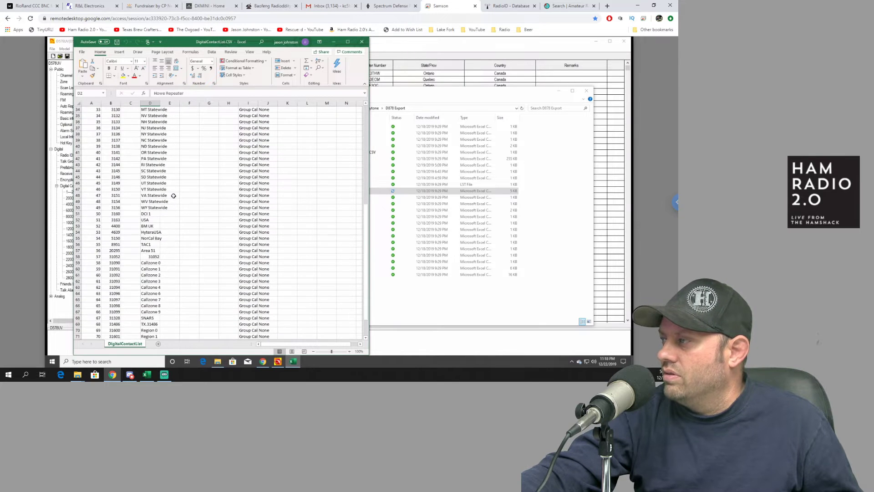
# - Minimize the spreadsheet, switch to the RadioID.net database dumps page in the browser, and highlight its web address
pyautogui.click(334, 42)
pyautogui.click(501, 7)
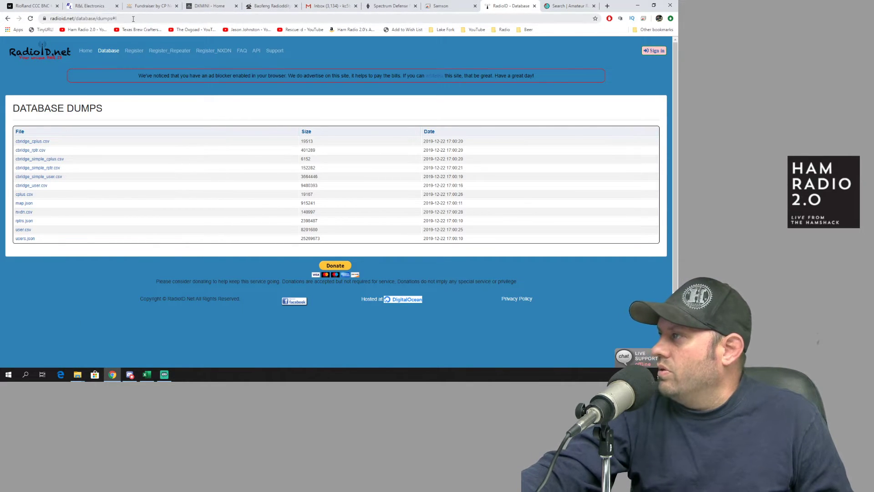
pyautogui.click(133, 19)
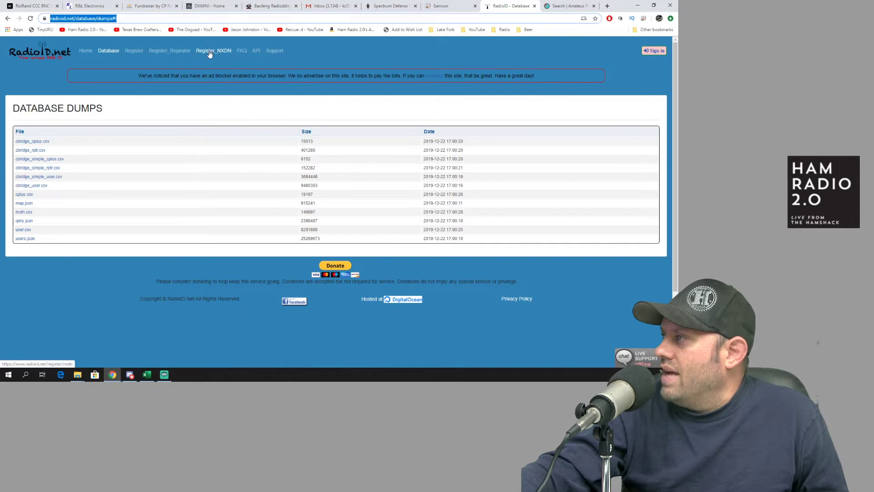
# - Check the RadioID.net database search page, and reach the database dumps through the CSV link in the API documentation
pyautogui.click(113, 52)
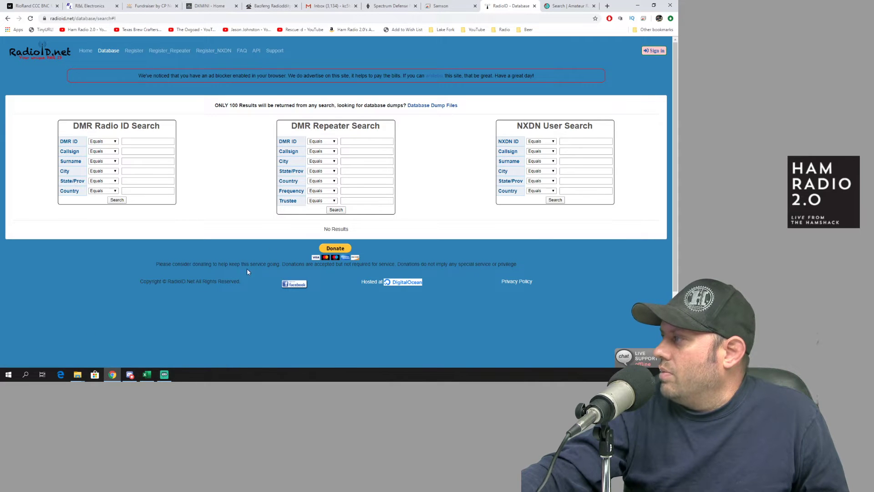
pyautogui.click(110, 51)
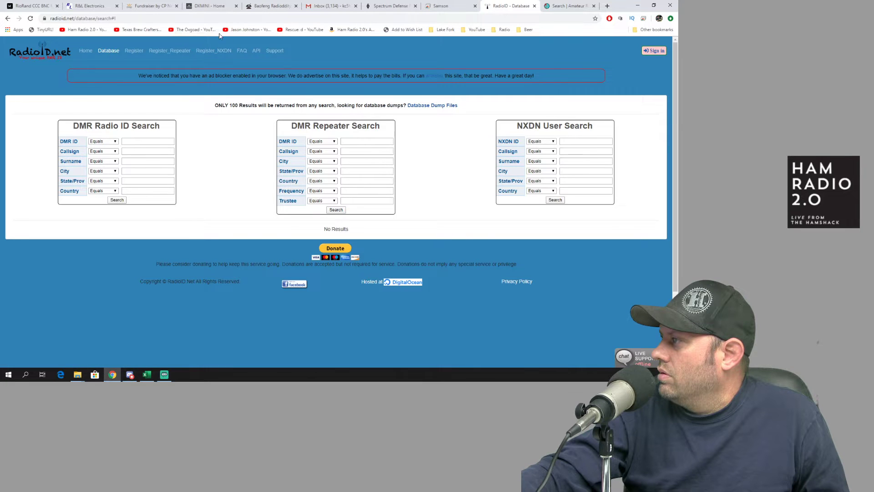
pyautogui.click(256, 51)
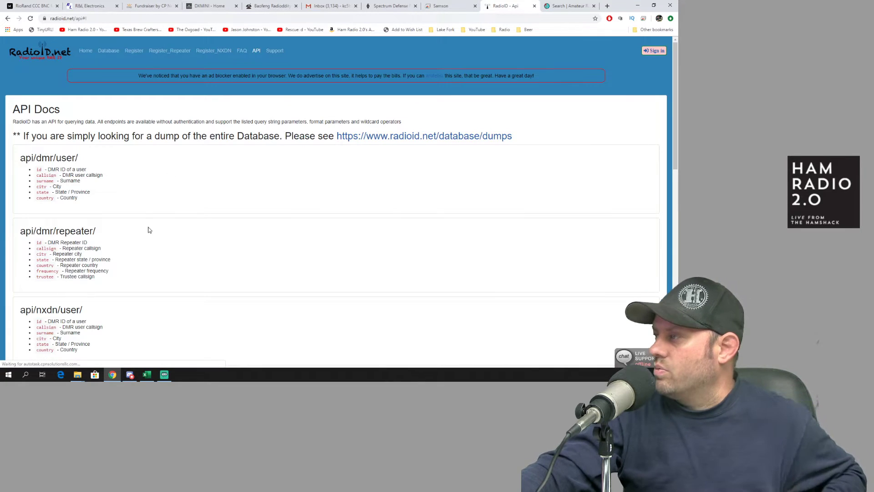
pyautogui.scroll(-4, 142, 247)
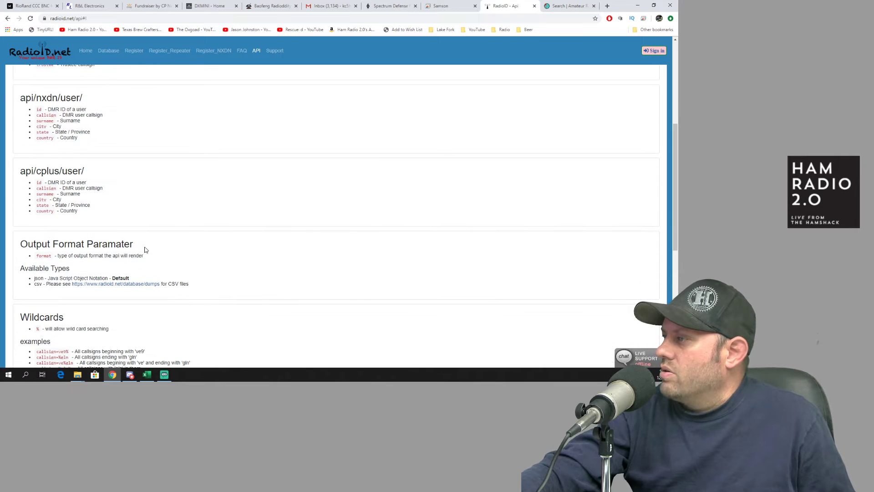
pyautogui.scroll(-2, 143, 248)
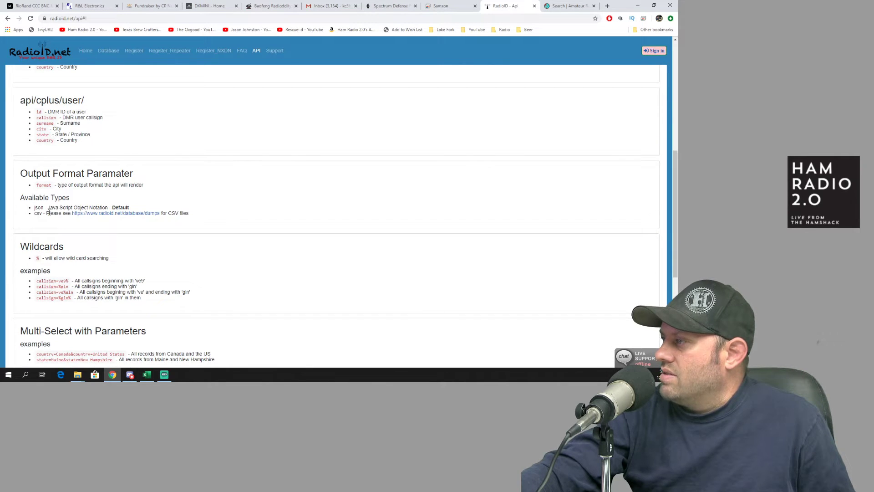
pyautogui.click(132, 217)
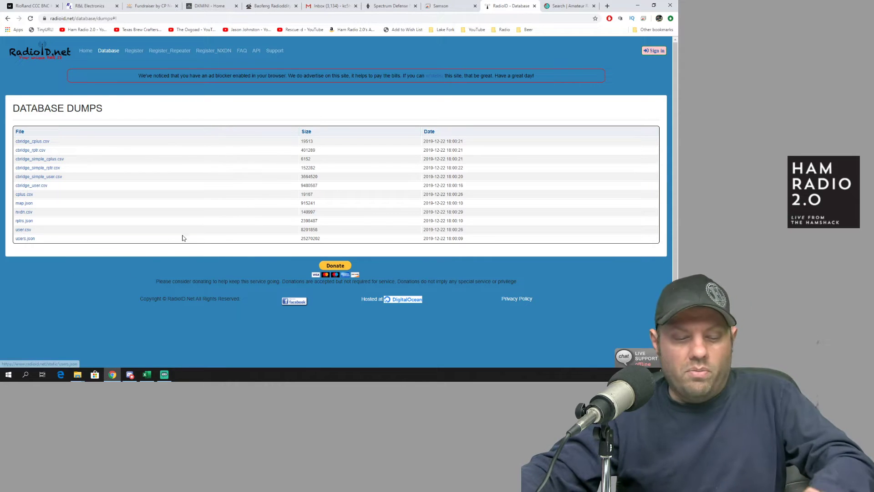
# - Magnify the database dumps page to 250% and bring the user.csv entry into view
pyautogui.hotkey('ctrl', '+')
pyautogui.hotkey('ctrl', '+')
pyautogui.scroll(-4, 162, 220)
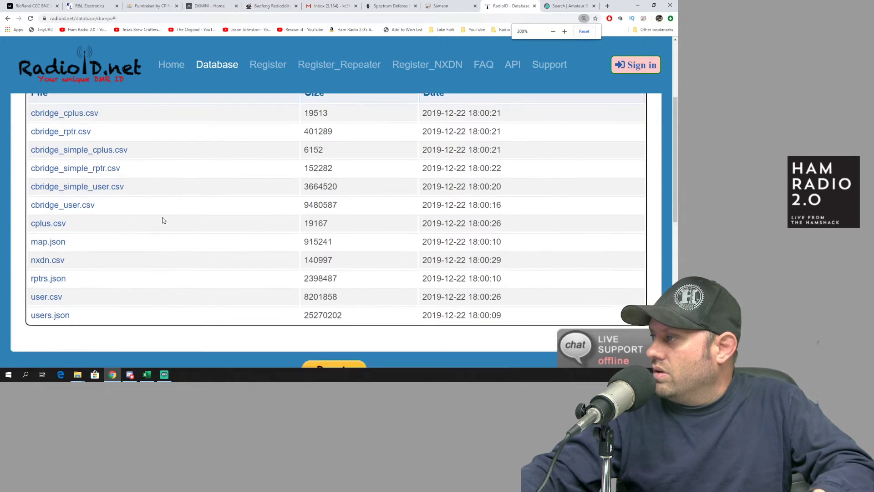
pyautogui.hotkey('ctrl', '+')
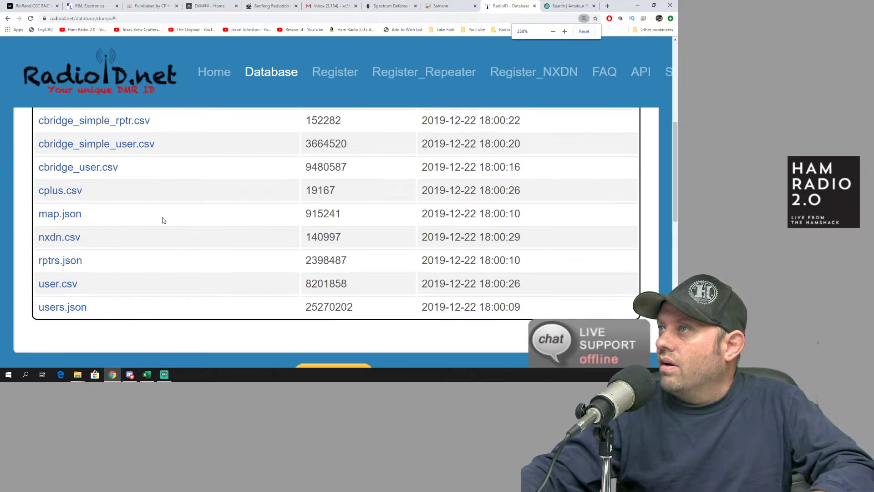
pyautogui.scroll(-1, 163, 220)
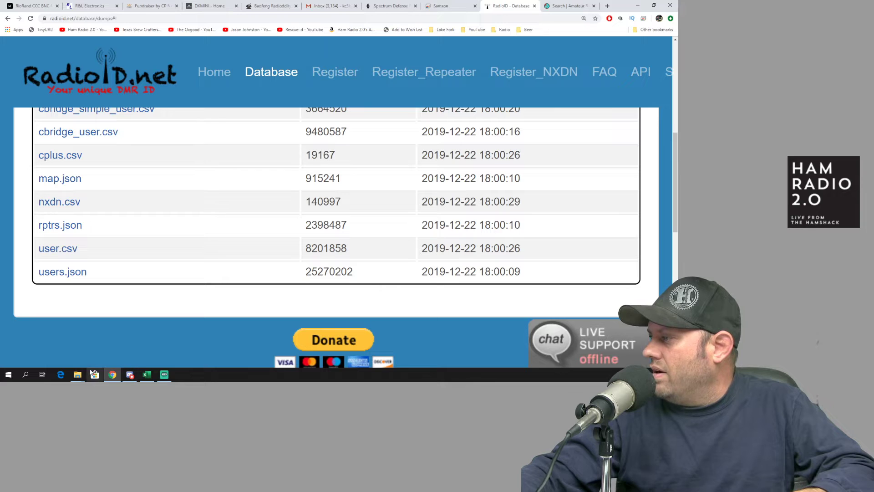
# - Switch to File Explorer and open user (1).csv from this PC's Downloads folder in Excel
pyautogui.moveTo(78, 374)
pyautogui.moveTo(92, 346)
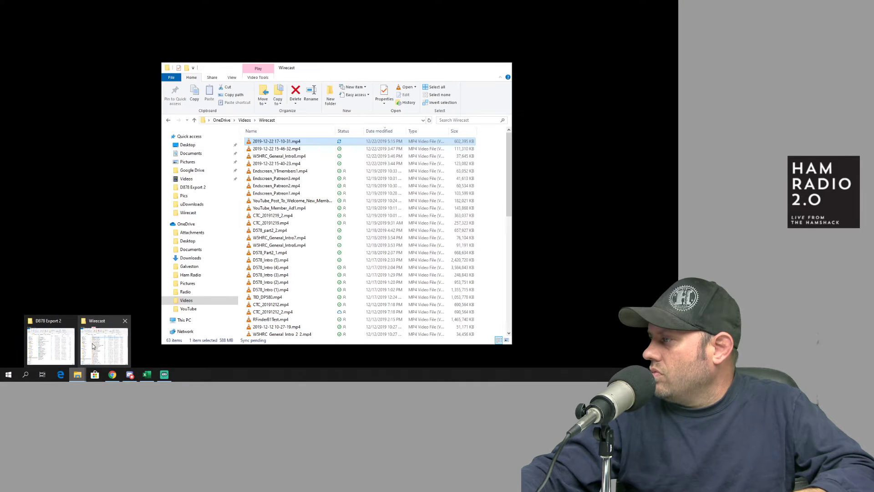
pyautogui.click(52, 344)
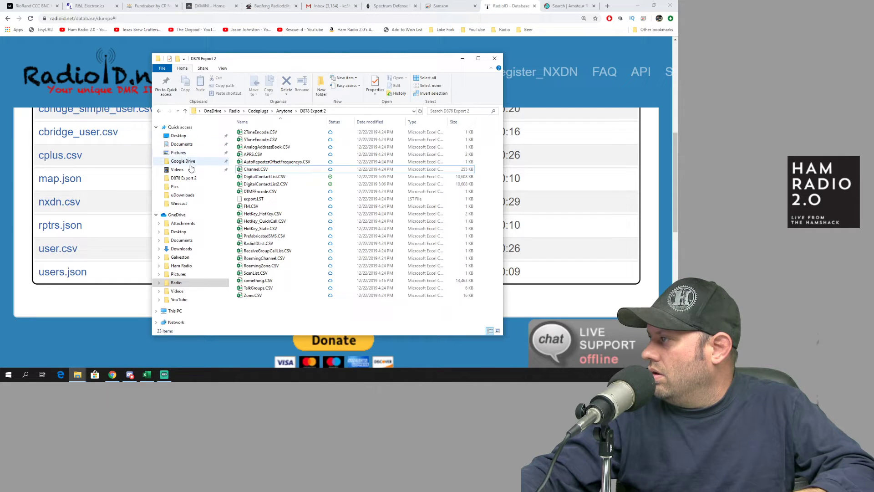
pyautogui.click(180, 128)
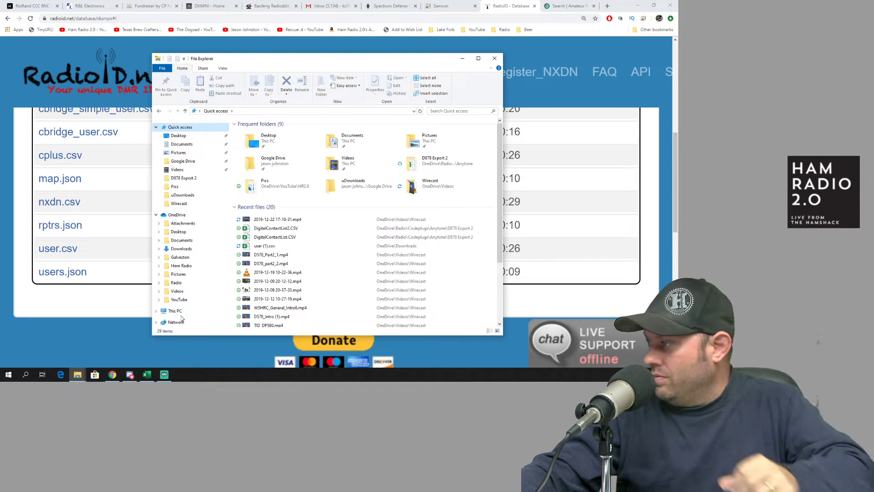
pyautogui.click(181, 313)
pyautogui.doubleClick(390, 157)
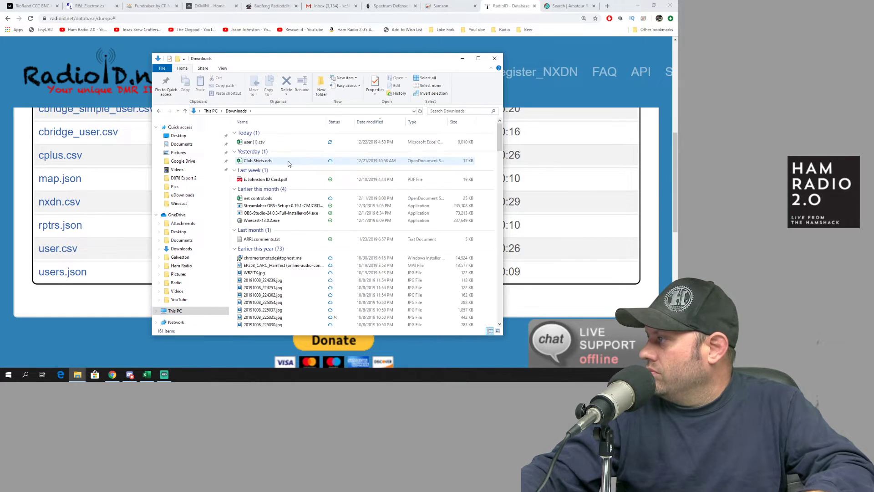
pyautogui.doubleClick(262, 144)
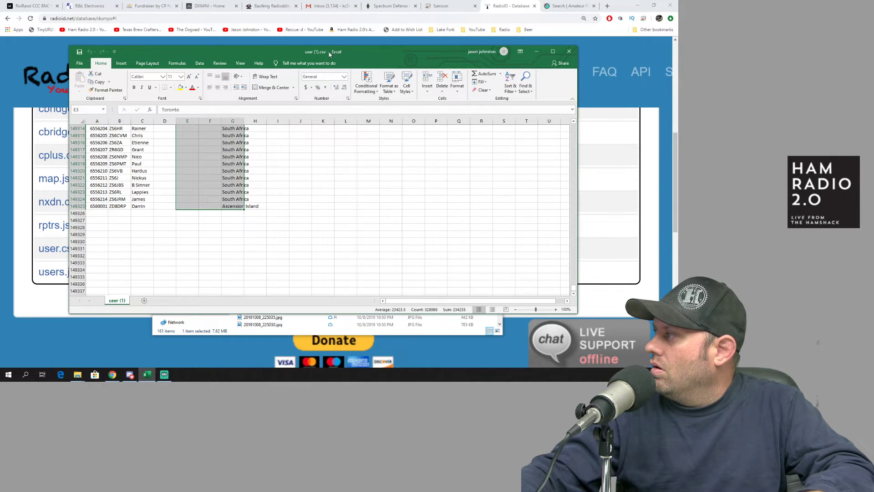
# - Reposition the user (1).csv window, clear the cell selection, and return to the column headers at the start of the sheet
pyautogui.moveTo(332, 53); pyautogui.dragTo(302, 57)
pyautogui.click(301, 216)
pyautogui.moveTo(542, 292); pyautogui.dragTo(543, 110)
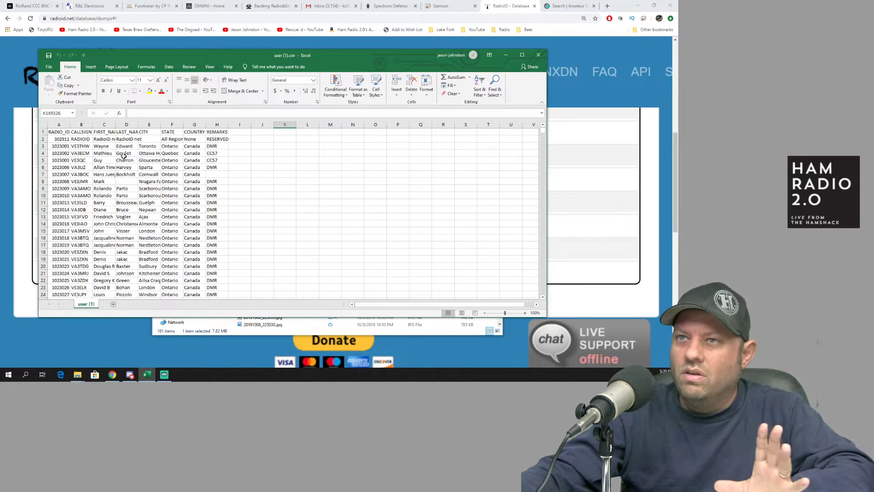
# - Check the RADIO_ID header and the first radio IDs beneath it in the user (1).csv sheet
pyautogui.scroll(-4, 178, 198)
pyautogui.scroll(4, 154, 187)
pyautogui.click(56, 146)
pyautogui.click(60, 132)
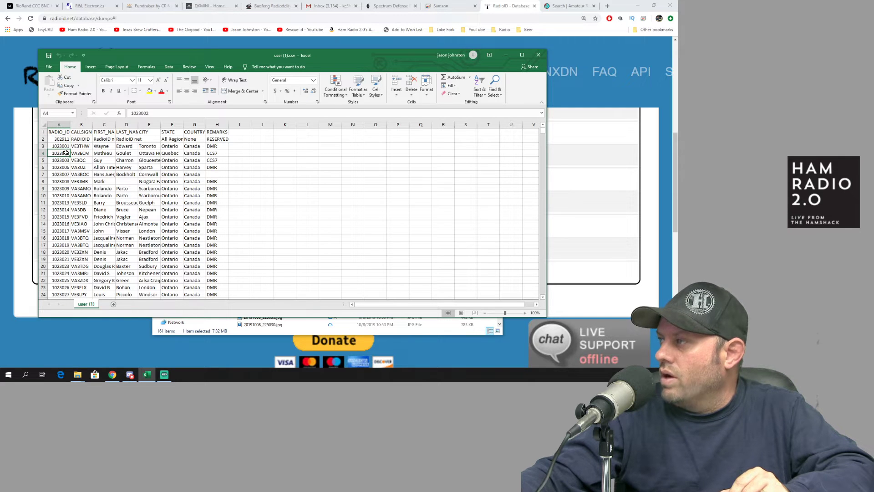
# - Open DigitalContactList.CSV from the export folder in Excel, then narrow its window and place it beside user (1).csv
pyautogui.moveTo(160, 55)
pyautogui.mouseDown()
pyautogui.moveTo(234, 74)
pyautogui.moveTo(169, 62)
pyautogui.mouseUp()
pyautogui.click(147, 375)
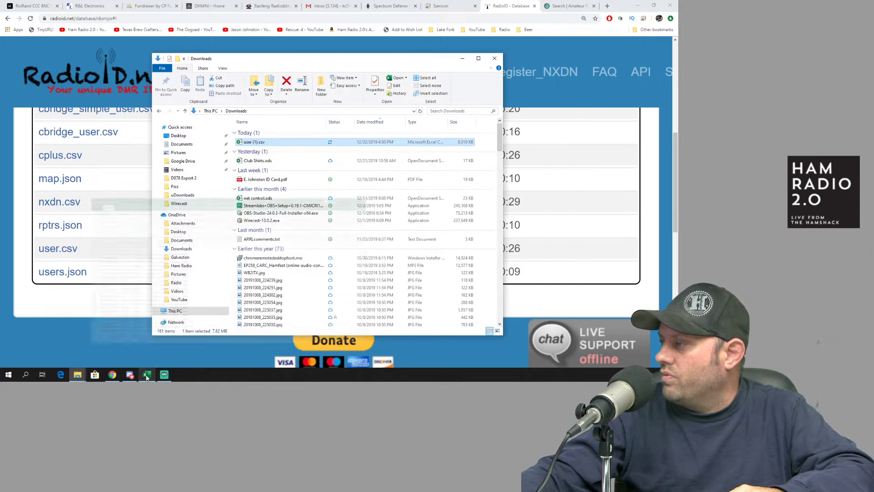
pyautogui.click(147, 375)
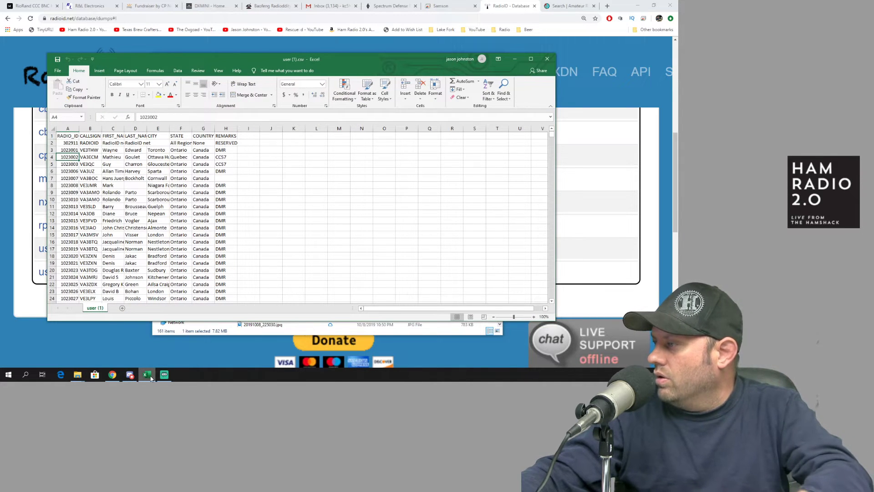
pyautogui.click(319, 334)
pyautogui.doubleClick(263, 152)
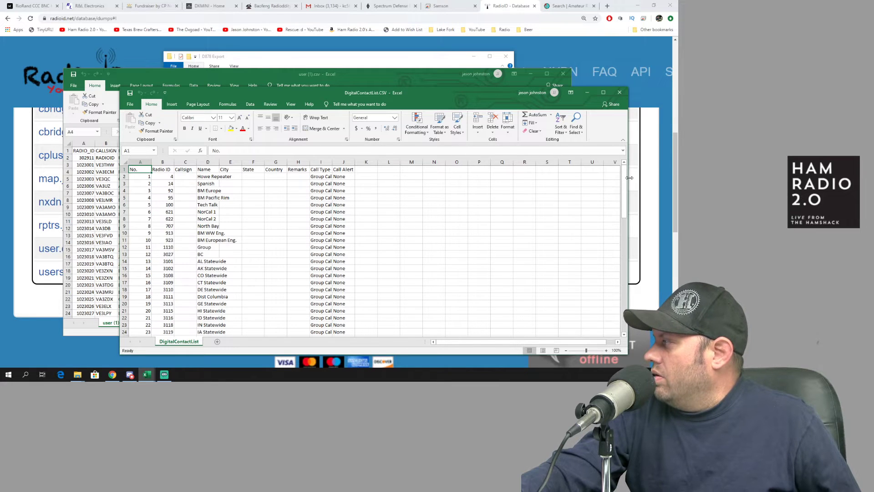
pyautogui.moveTo(629, 177); pyautogui.dragTo(402, 178)
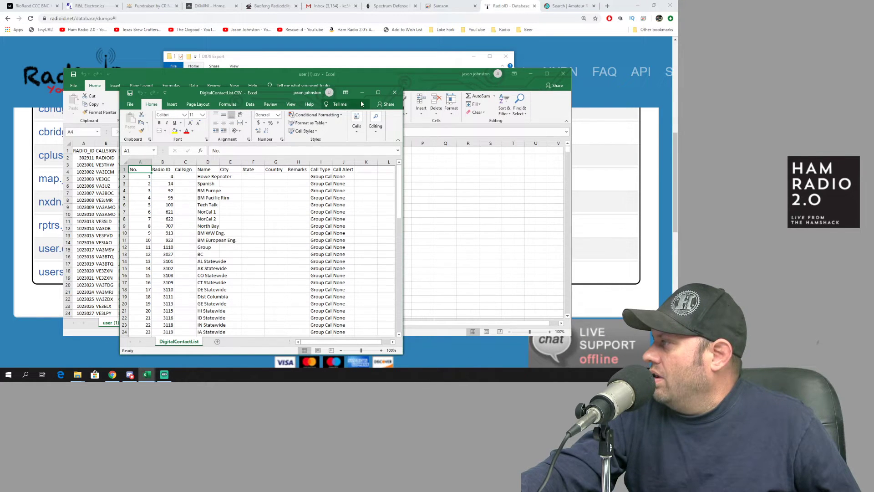
pyautogui.moveTo(181, 99); pyautogui.dragTo(390, 61)
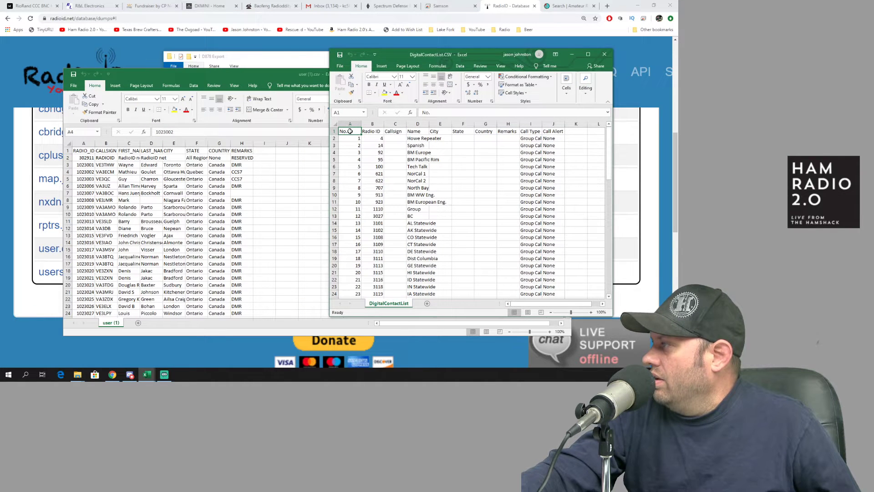
# - Examine the DigitalContactList.CSV columns Radio ID, Callsign, Name, Call Alert and Call Type, including the first Call Type entries
pyautogui.click(371, 131)
pyautogui.click(394, 131)
pyautogui.click(418, 131)
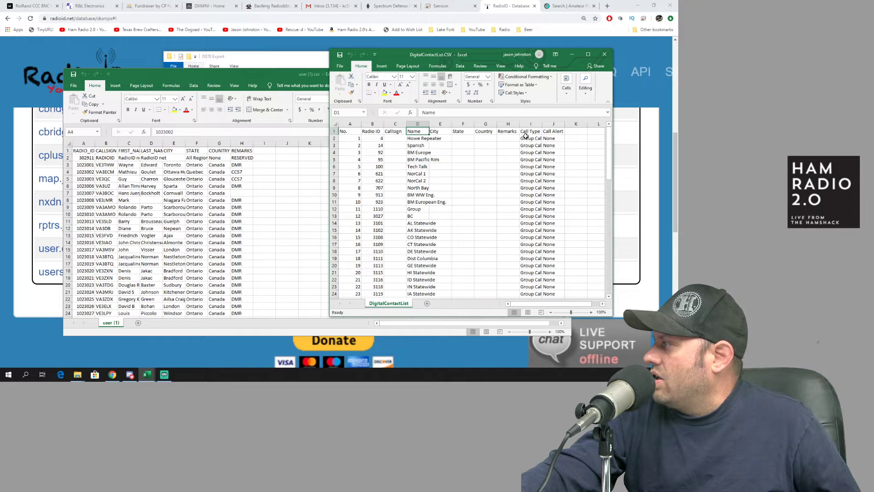
pyautogui.click(553, 132)
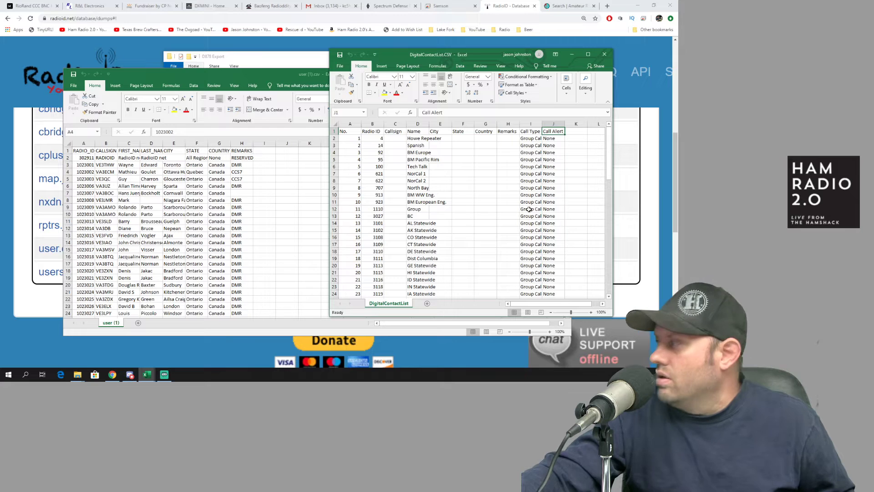
pyautogui.press('Left')
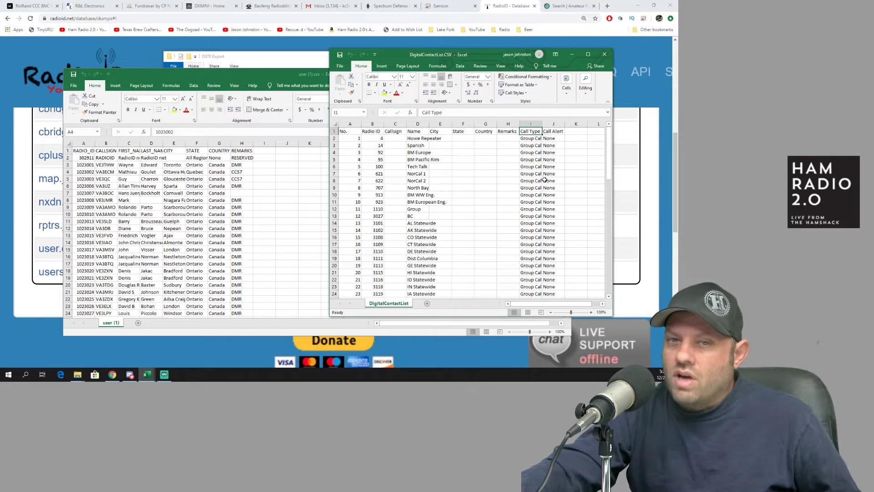
pyautogui.moveTo(530, 138); pyautogui.dragTo(531, 170)
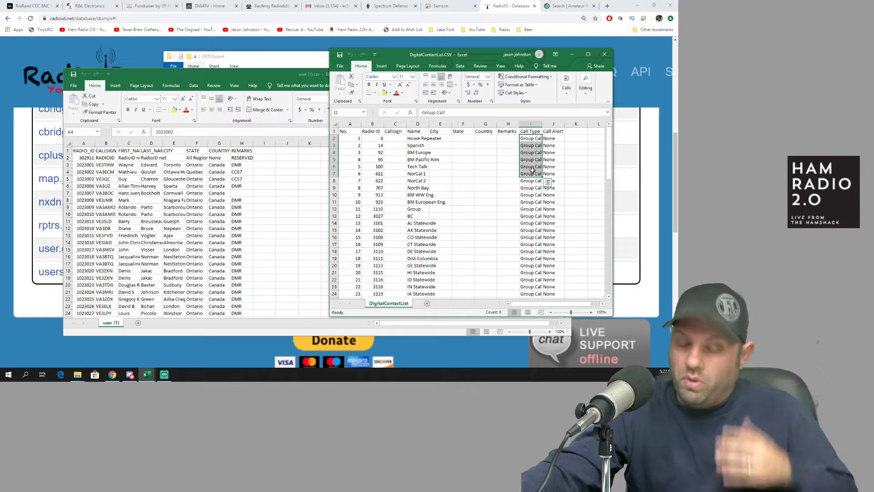
# - Compare the RADIO_ID column in user (1).csv with the No. and Radio ID columns in DigitalContactList.CSV
pyautogui.click(322, 188)
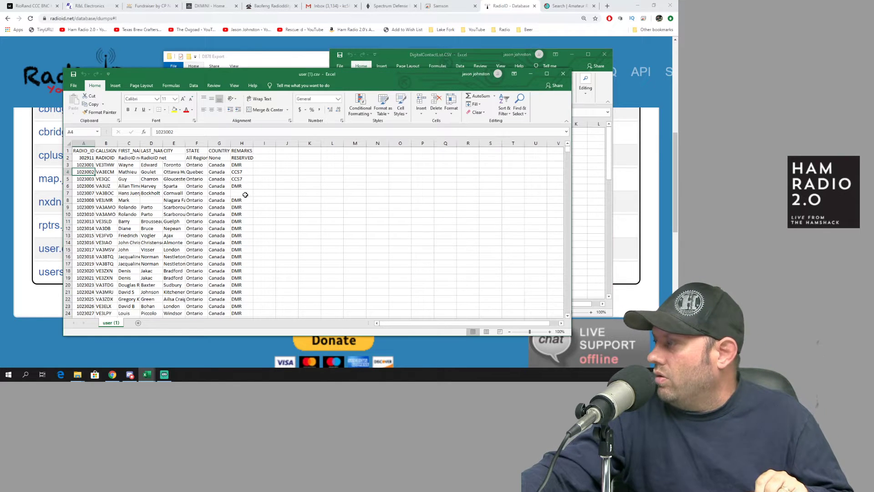
pyautogui.click(382, 60)
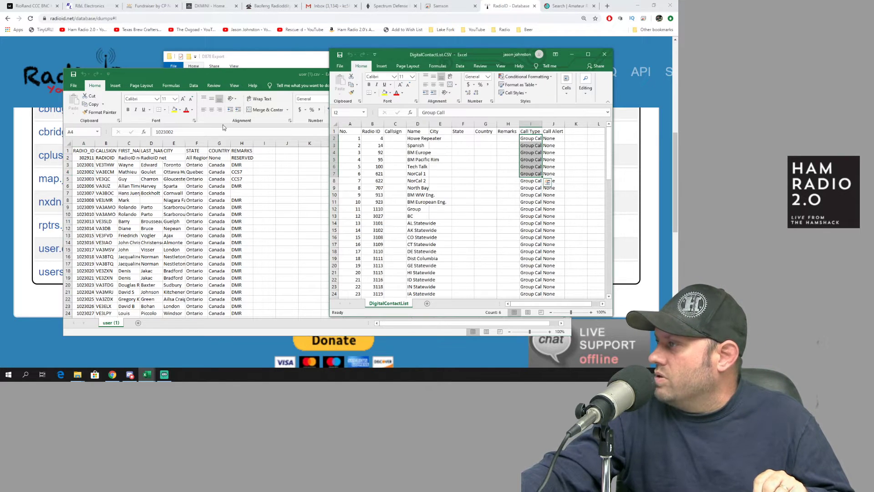
pyautogui.click(83, 167)
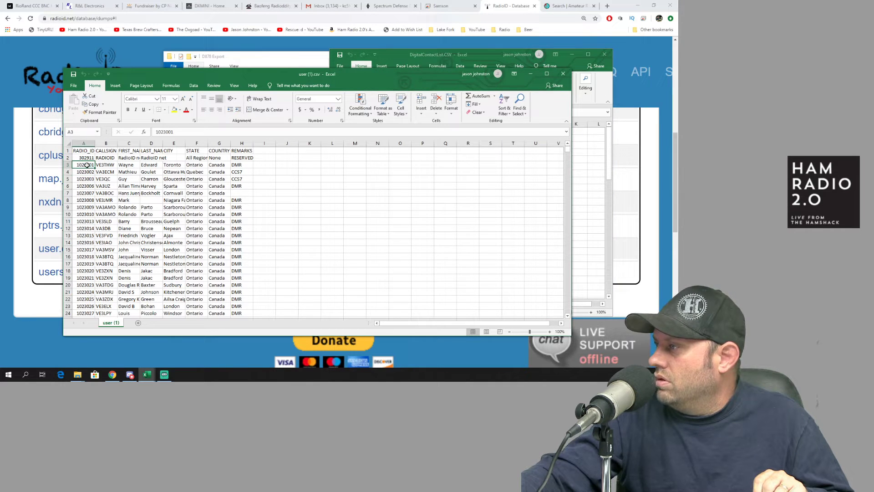
pyautogui.click(397, 57)
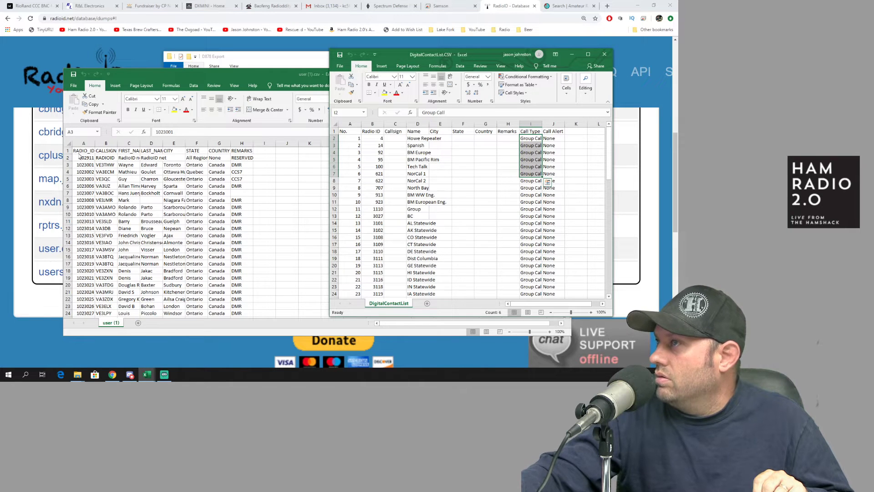
pyautogui.click(377, 139)
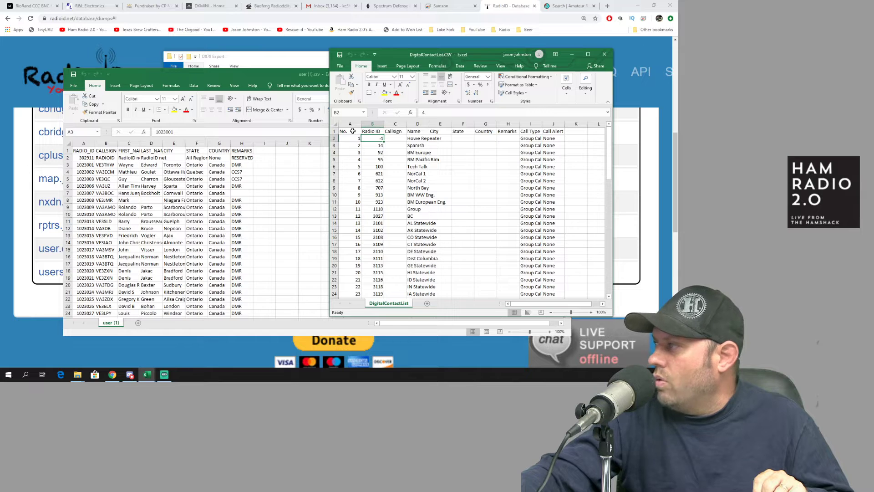
pyautogui.click(87, 151)
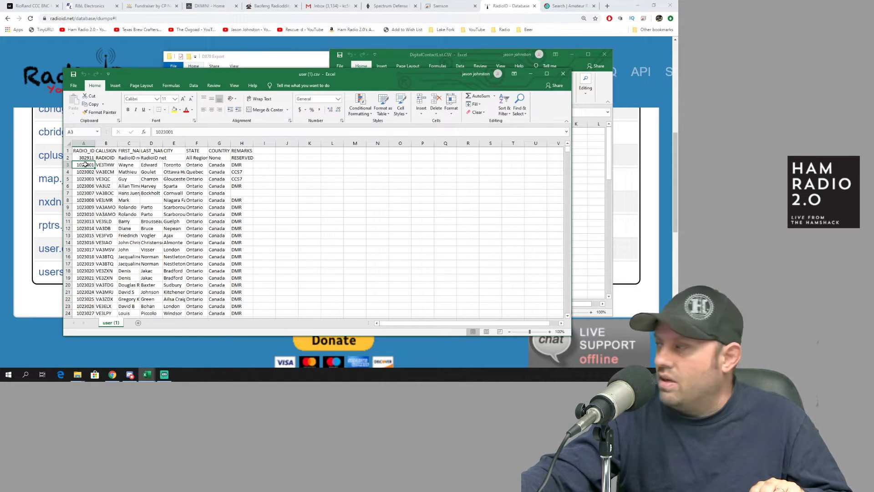
# - Examine the RADIO_ID and CALLSIGN entries in user (1).csv and the first record's name, state, country and remarks fields
pyautogui.moveTo(85, 164); pyautogui.dragTo(87, 264)
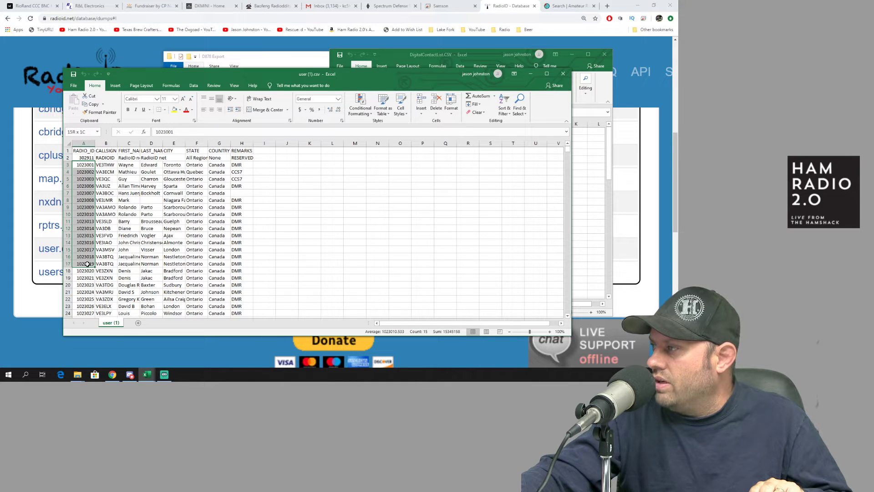
pyautogui.moveTo(106, 164); pyautogui.dragTo(106, 278)
pyautogui.click(121, 158)
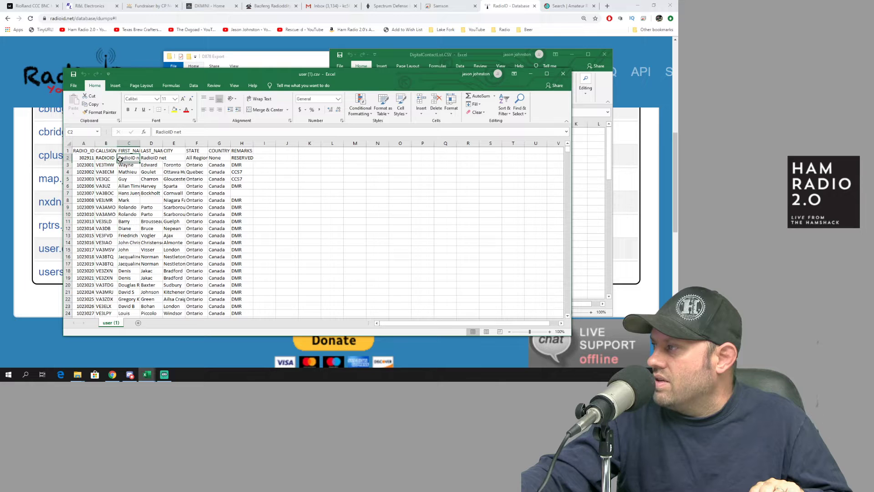
pyautogui.click(192, 158)
pyautogui.click(215, 158)
pyautogui.click(239, 159)
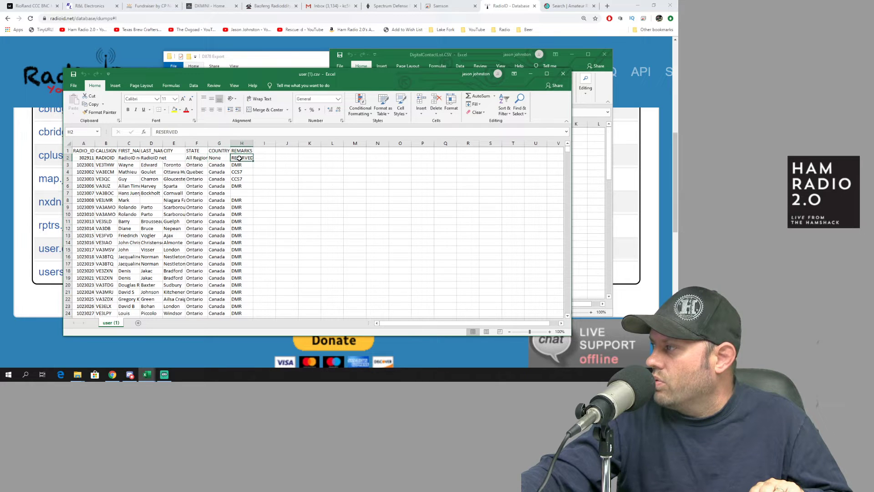
# - Compare the separate FIRST_NAME and LAST_NAME columns in user (1).csv with the single Name column in DigitalContactList.CSV
pyautogui.click(105, 167)
pyautogui.moveTo(127, 165); pyautogui.dragTo(132, 197)
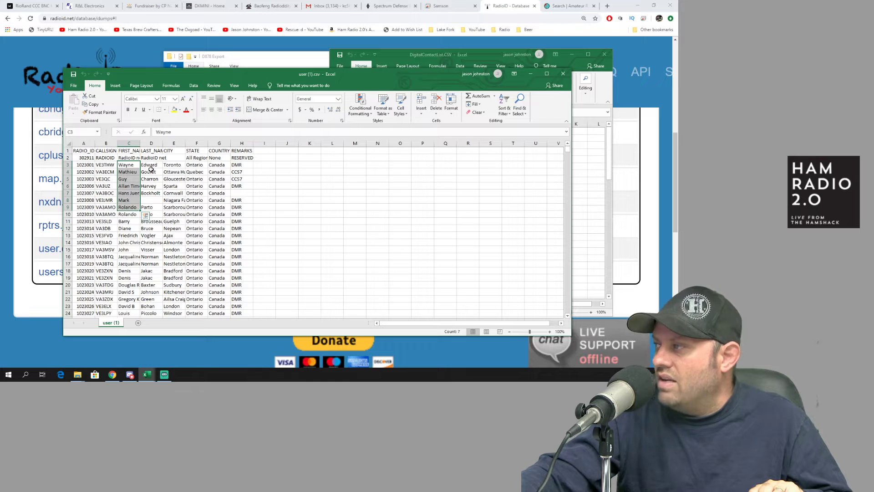
pyautogui.moveTo(151, 166); pyautogui.dragTo(151, 206)
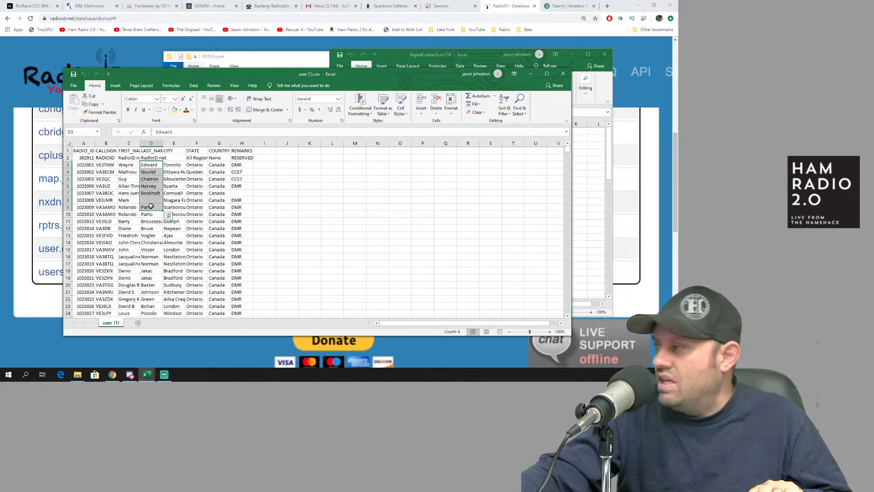
pyautogui.moveTo(128, 167); pyautogui.dragTo(129, 186)
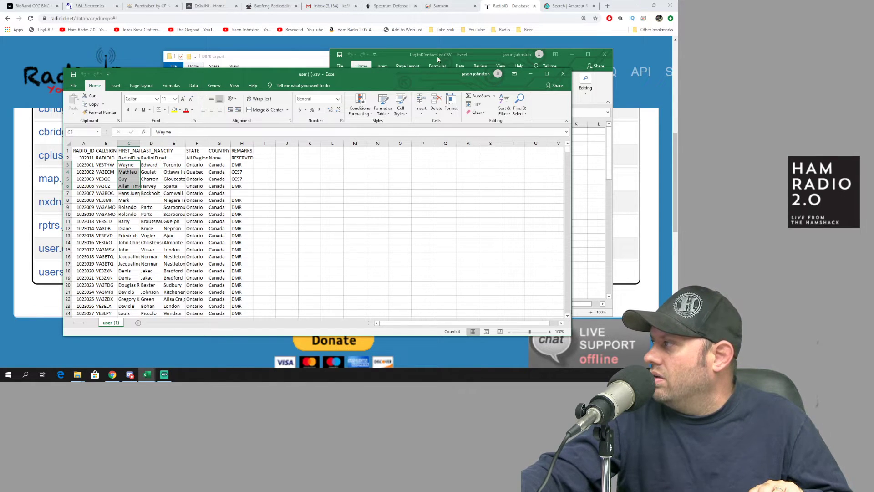
pyautogui.click(394, 59)
# - Copy the 20 radio IDs in A3:A22 of user (1).csv into DigitalContactList.CSV's Radio ID column, starting at B2
pyautogui.click(84, 166)
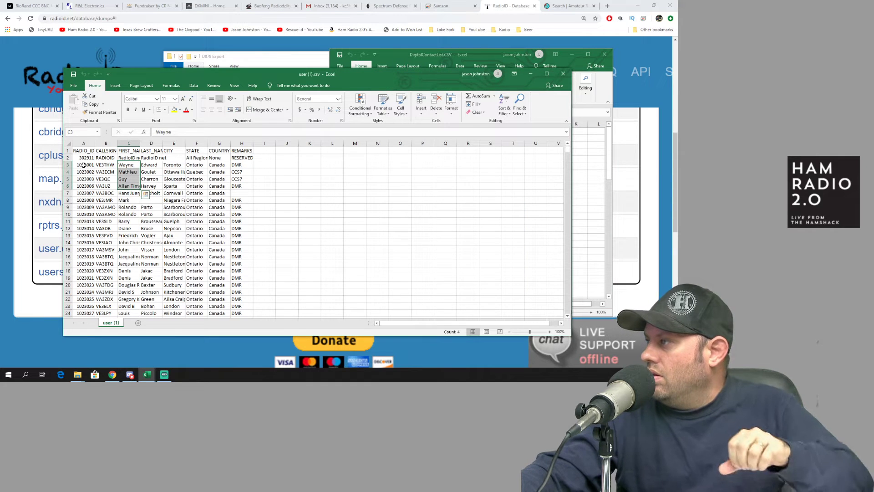
pyautogui.moveTo(84, 166); pyautogui.dragTo(84, 296)
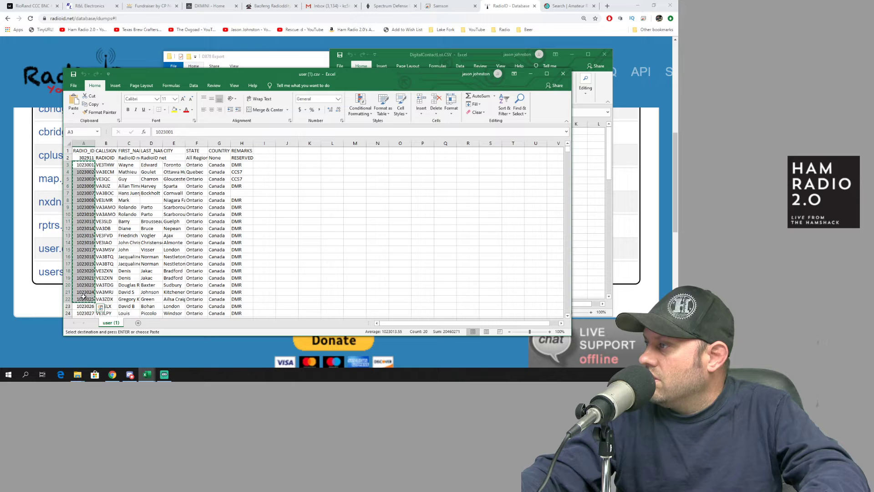
pyautogui.hotkey('ctrl', 'c')
pyautogui.hotkey('alt', 'Tab')
pyautogui.moveTo(373, 140); pyautogui.dragTo(376, 275)
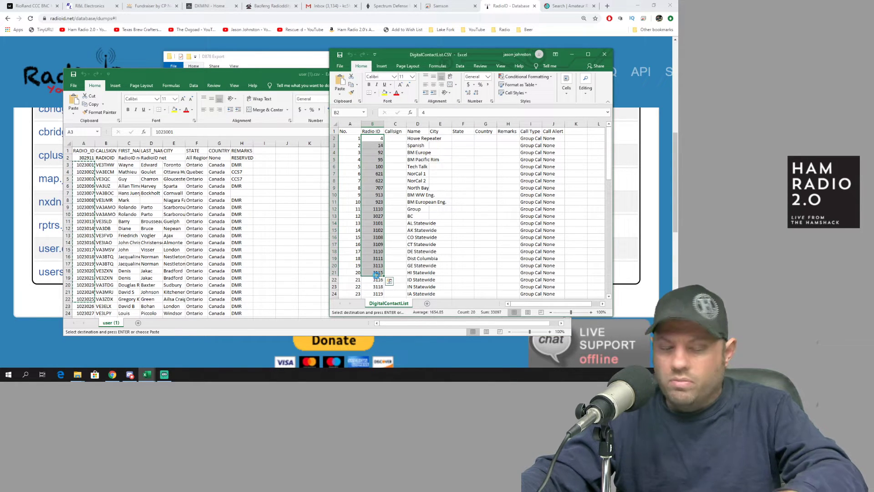
pyautogui.hotkey('ctrl', 'v')
# - Copy the callsigns in B3:B22 of user (1).csv into the Callsign column of DigitalContactList.CSV, starting at C2
pyautogui.moveTo(106, 168); pyautogui.dragTo(106, 195)
pyautogui.moveTo(104, 300); pyautogui.dragTo(104, 300)
pyautogui.hotkey('ctrl', 'c')
pyautogui.hotkey('alt', 'Tab')
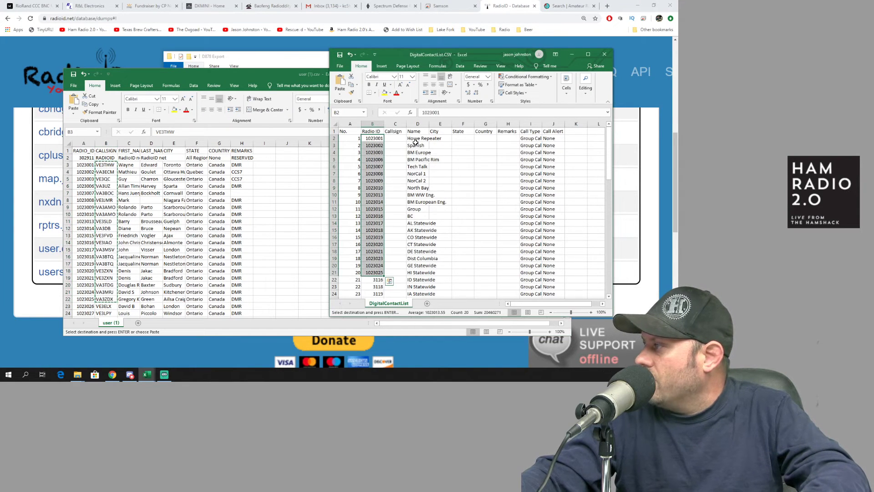
pyautogui.click(399, 139)
pyautogui.hotkey('ctrl', 'v')
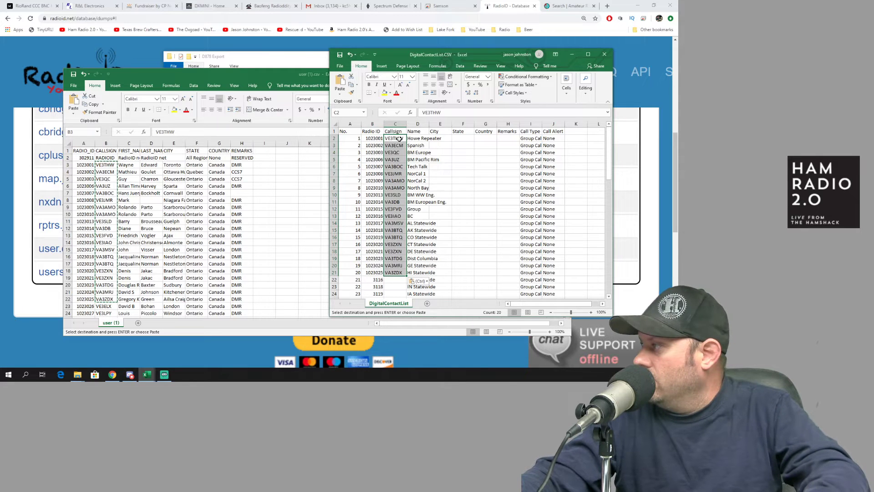
# - Copy the first names in C3:C22 of user (1).csv into the Name column of DigitalContactList.CSV, starting at D2
pyautogui.hotkey('alt', 'Tab')
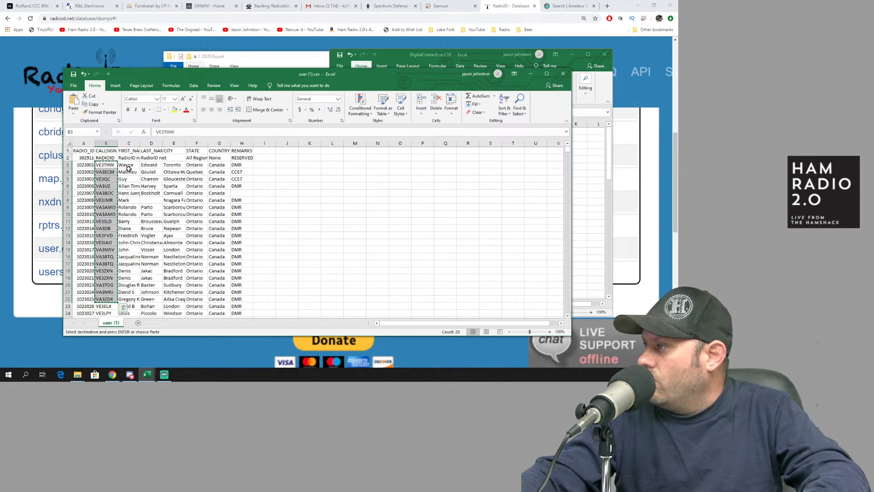
pyautogui.moveTo(129, 166); pyautogui.dragTo(131, 208)
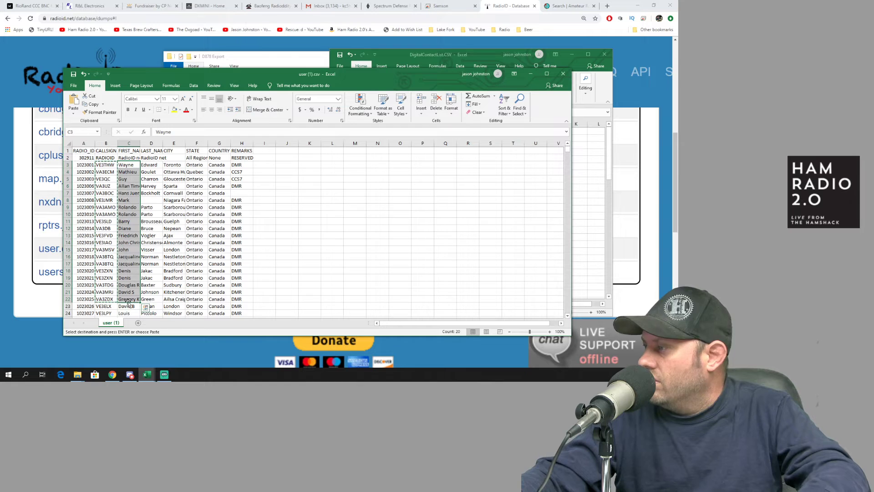
pyautogui.hotkey('ctrl', 'c')
pyautogui.hotkey('alt', 'Tab')
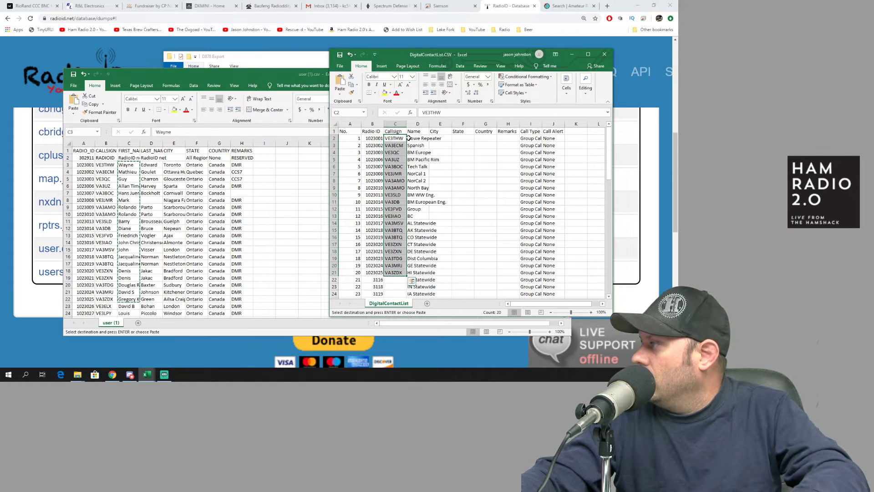
# - Copy the city, state and country values in E3:G22 of user (1).csv into the matching columns of DigitalContactList.CSV, starting at E2
pyautogui.hotkey('alt', 'Tab')
pyautogui.moveTo(173, 167); pyautogui.dragTo(216, 301)
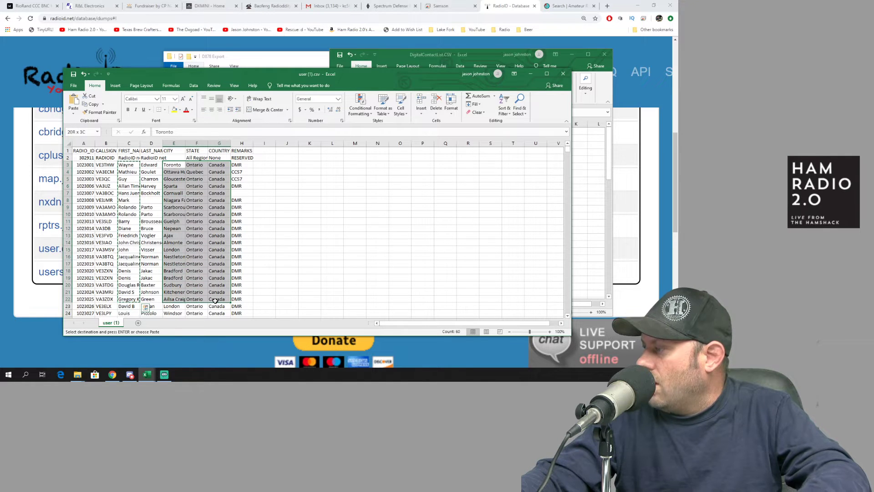
pyautogui.hotkey('ctrl', 'c')
pyautogui.hotkey('alt', 'Tab')
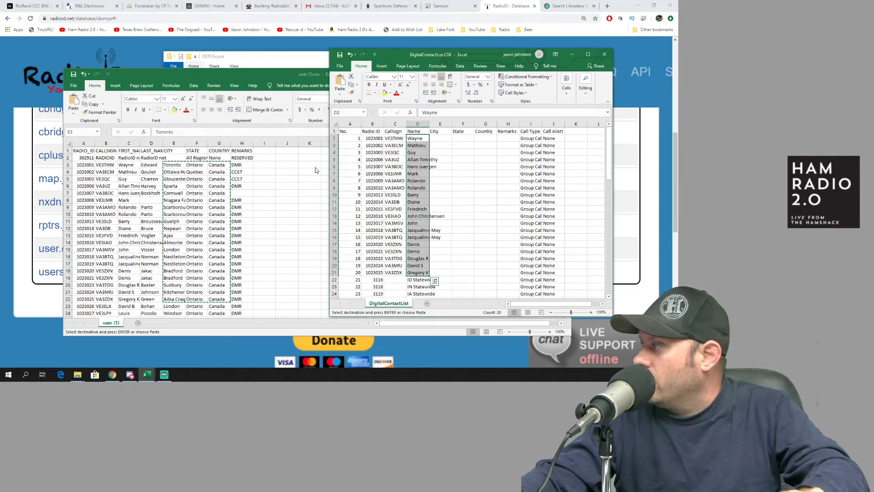
pyautogui.click(440, 138)
pyautogui.hotkey('ctrl', 'v')
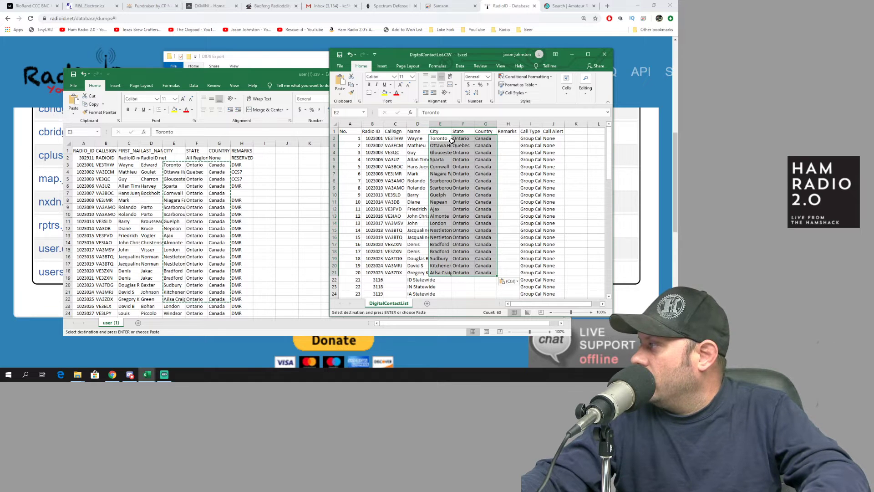
# - Set the Call Type in cell I2 of DigitalContactList.CSV to Private Call
pyautogui.click(504, 139)
pyautogui.click(531, 139)
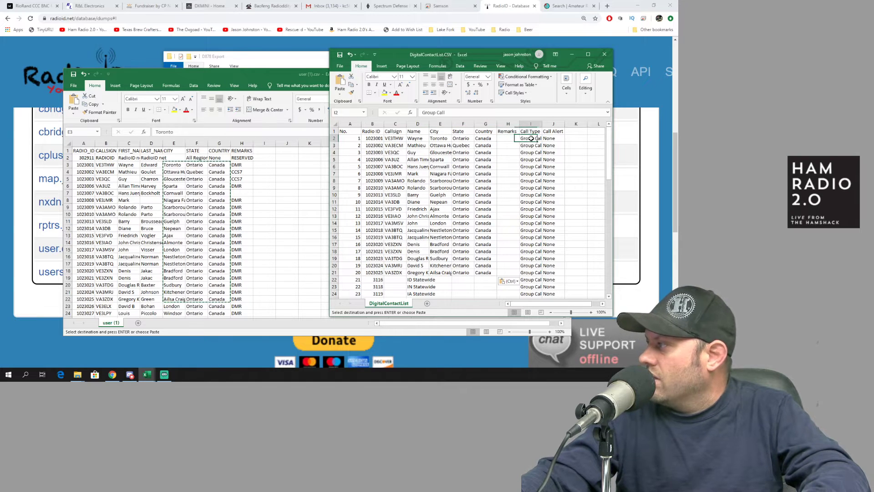
pyautogui.write('Priva')
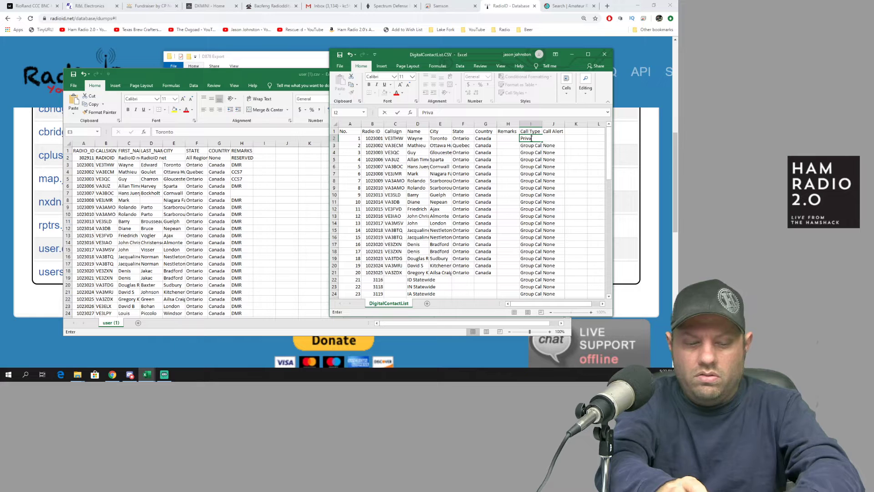
pyautogui.write('te Call')
pyautogui.hotkey('ctrl', 'Return')
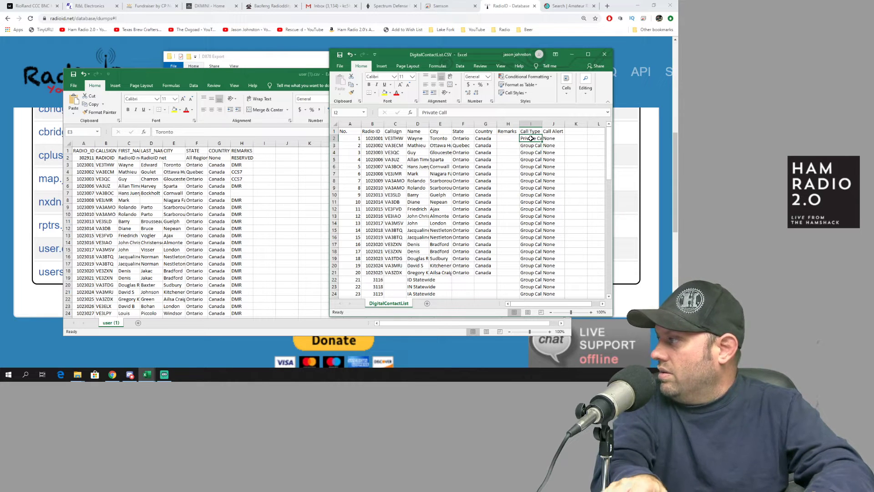
# - Copy the Private Call value from I2 down the Call Type column of DigitalContactList.CSV, covering all the newly pasted contact rows
pyautogui.hotkey('ctrl', 'c')
pyautogui.hotkey('shift', 'Down')
pyautogui.hotkey('shift', 'Down')
pyautogui.hotkey('shift', 'Down')
pyautogui.hotkey('shift', 'Down')
pyautogui.hotkey('shift', 'Down')
pyautogui.hotkey('shift', 'Down')
pyautogui.hotkey('shift', 'Down')
pyautogui.hotkey('shift', 'Down')
pyautogui.hotkey('shift', 'Down')
pyautogui.hotkey('shift', 'Down')
pyautogui.hotkey('shift', 'Down')
pyautogui.hotkey('shift', 'Down')
pyautogui.hotkey('shift', 'Down')
pyautogui.hotkey('shift', 'Down')
pyautogui.hotkey('shift', 'Down')
pyautogui.hotkey('shift', 'Down')
pyautogui.hotkey('shift', 'Down')
pyautogui.hotkey('shift', 'Down')
pyautogui.hotkey('shift', 'Down')
pyautogui.hotkey('shift', 'Down')
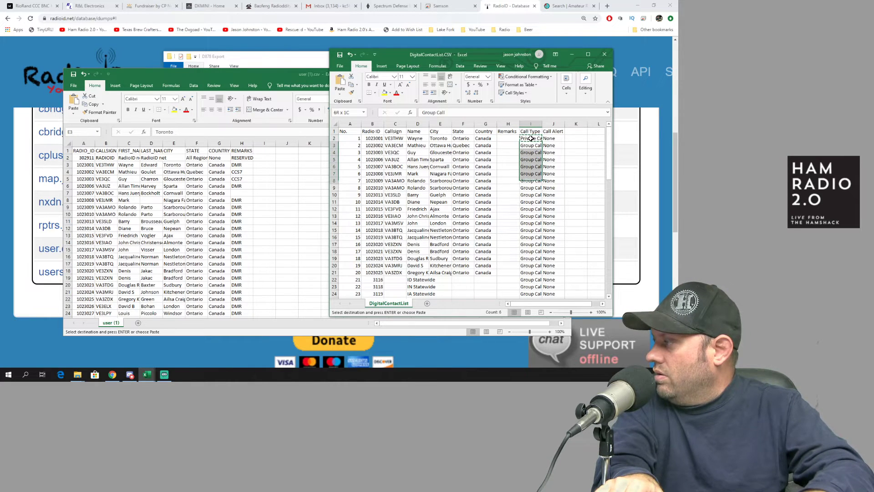
pyautogui.hotkey('shift', 'Down')
pyautogui.hotkey('ctrl', 'v')
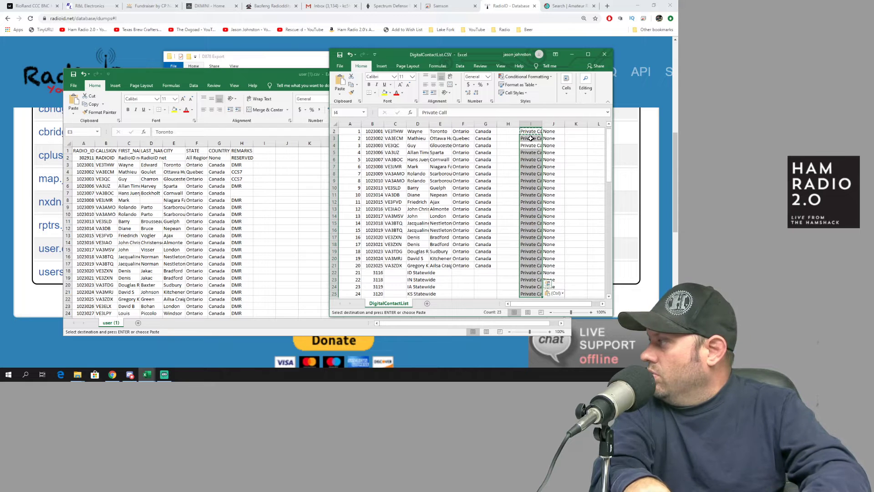
pyautogui.press('Right')
pyautogui.press('Right')
pyautogui.press('Up')
pyautogui.press('Up')
pyautogui.press('Left')
pyautogui.press('Left')
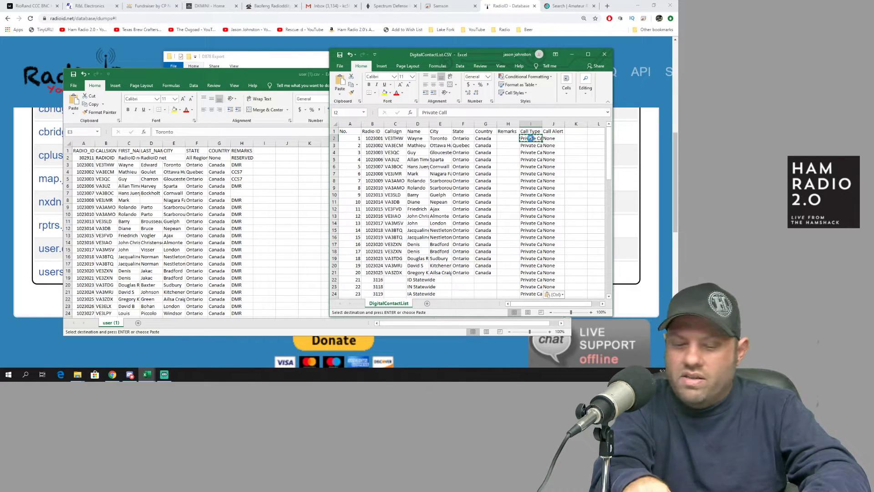
pyautogui.press('Escape')
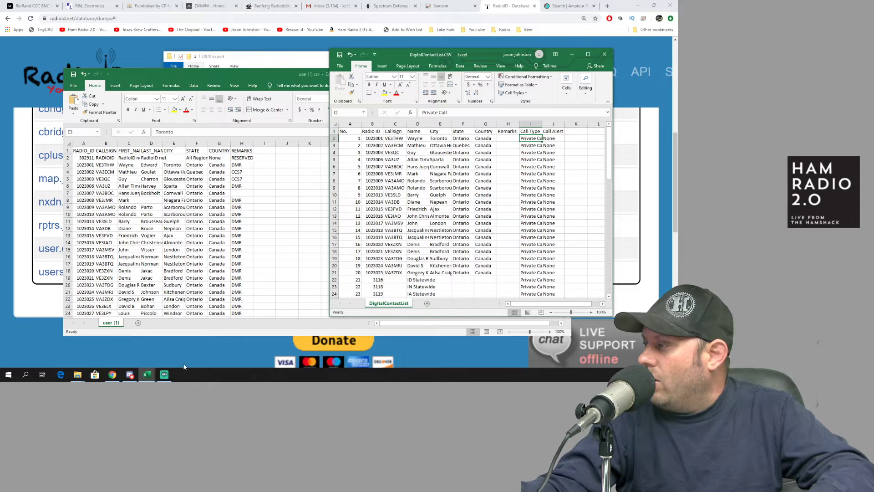
# - Open DigitalContactList2.CSV from the Anytone folder's D878 Export 2 subfolder and maximize its window
pyautogui.moveTo(80, 377)
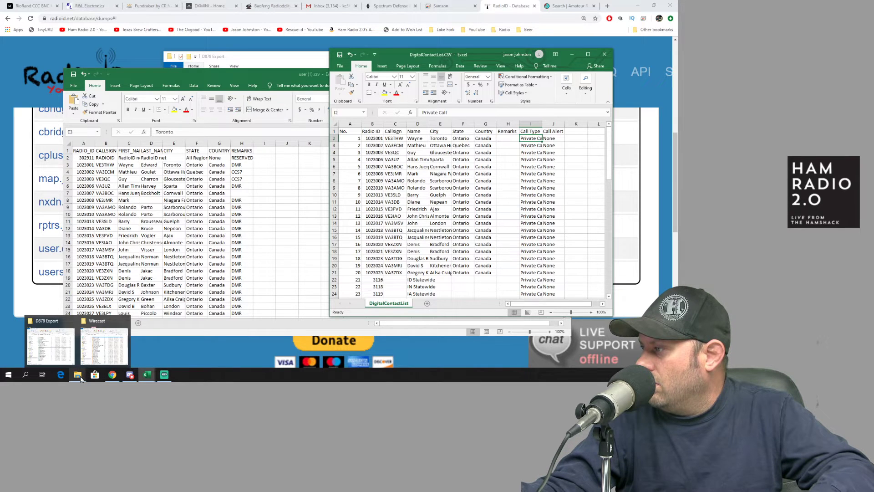
pyautogui.click(50, 345)
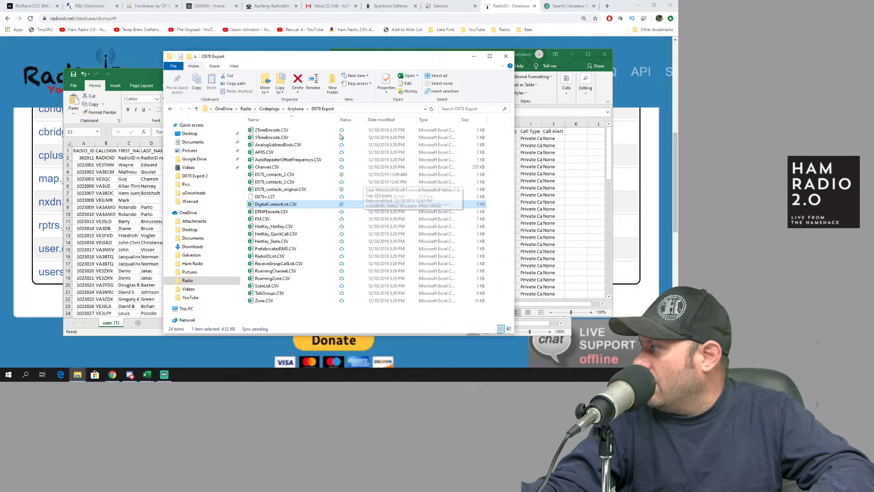
pyautogui.click(293, 109)
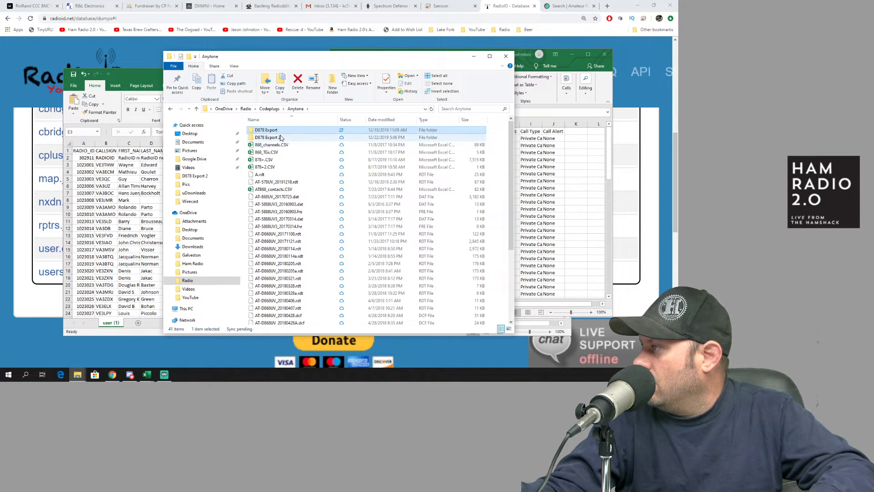
pyautogui.click(281, 138)
pyautogui.doubleClick(281, 137)
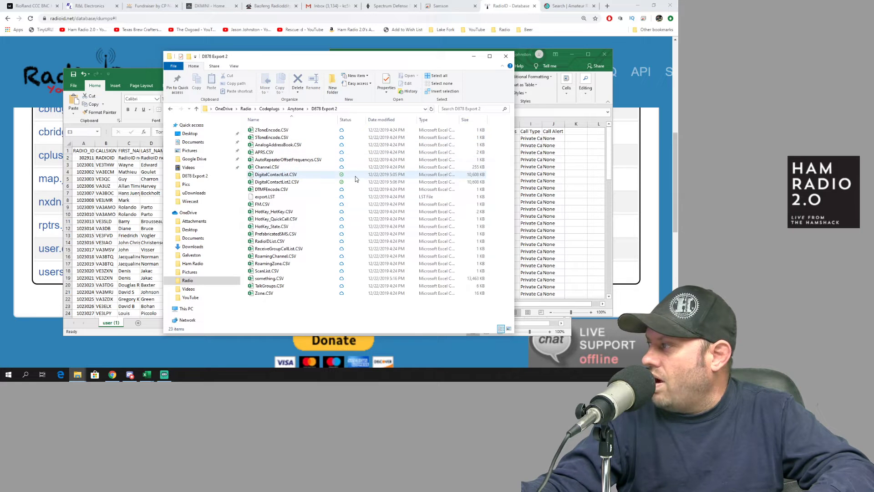
pyautogui.click(325, 183)
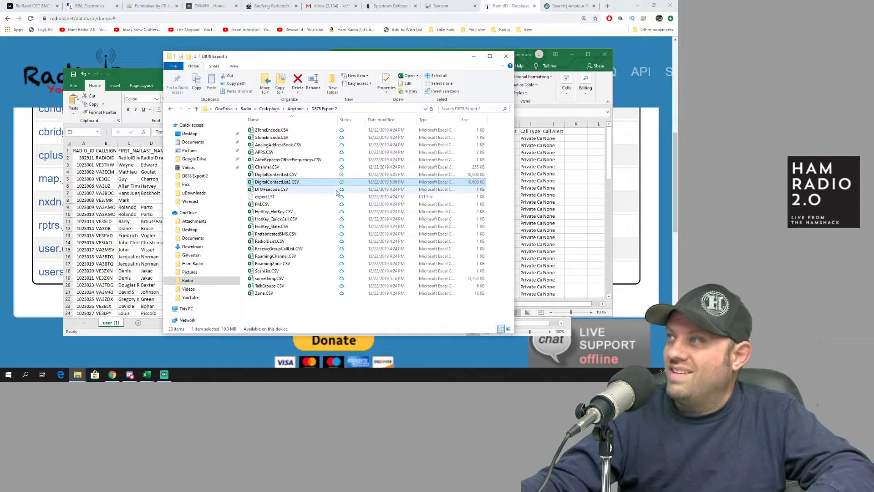
pyautogui.doubleClick(298, 183)
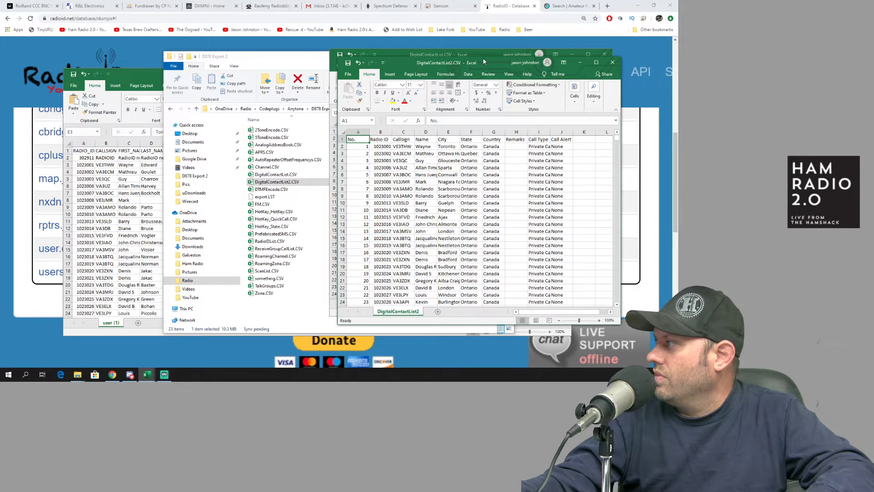
pyautogui.click(553, 66)
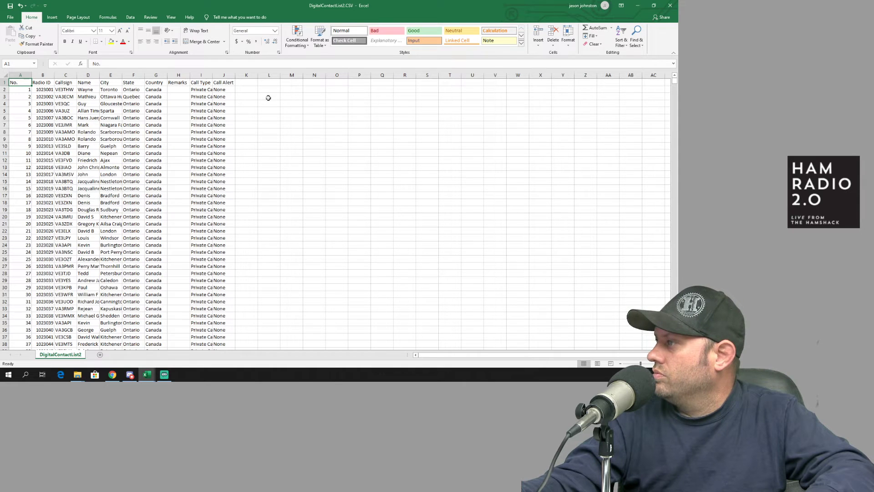
# - Review the sequential numbering in the No. column of DigitalContactList2.CSV from the first contact to the last
pyautogui.moveTo(22, 89); pyautogui.dragTo(20, 273)
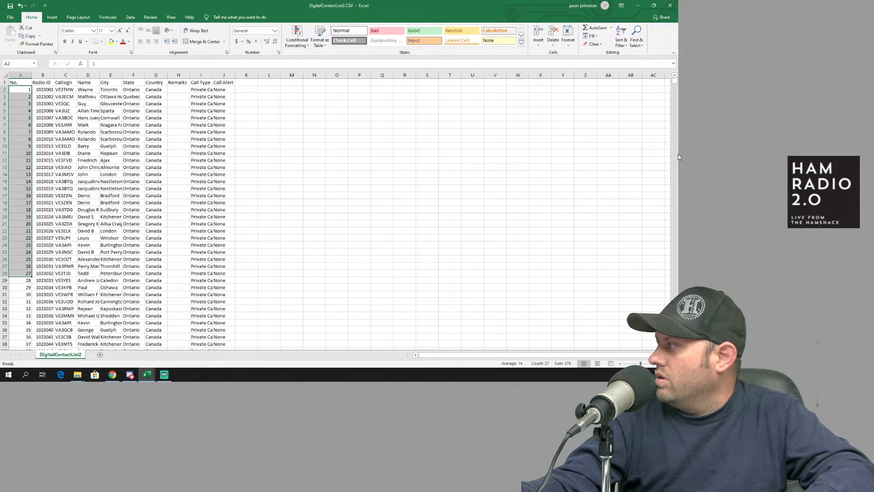
pyautogui.moveTo(675, 81); pyautogui.dragTo(676, 321)
pyautogui.scroll(-5, 27, 319)
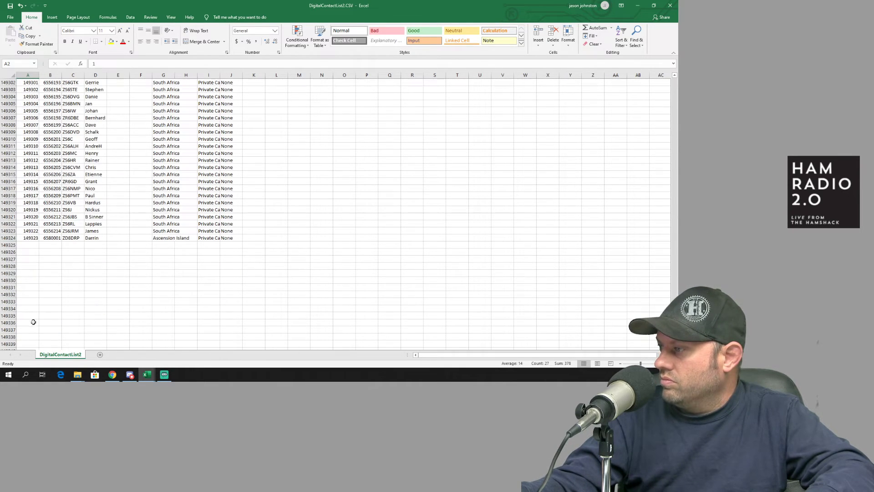
pyautogui.click(30, 238)
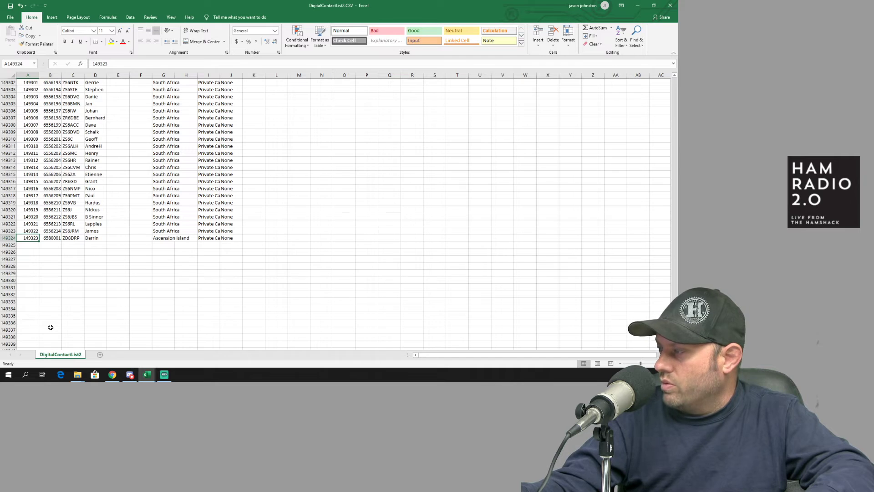
pyautogui.scroll(11, 49, 326)
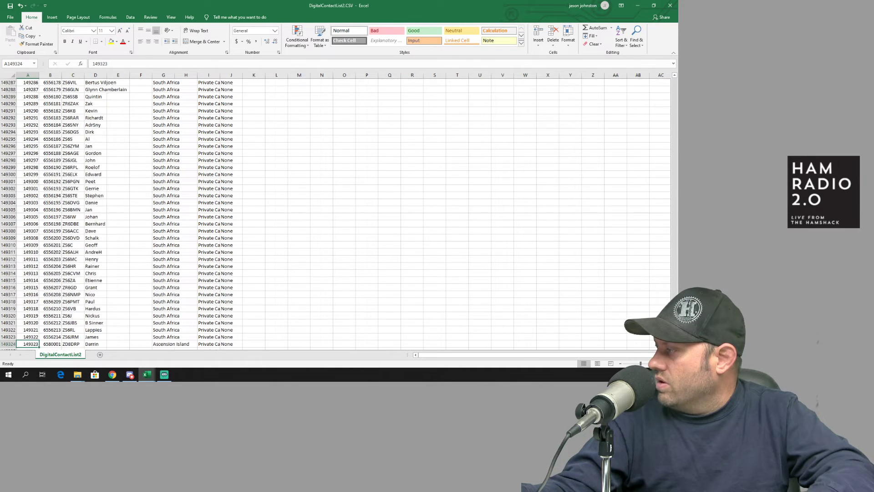
pyautogui.moveTo(675, 341); pyautogui.dragTo(678, 46)
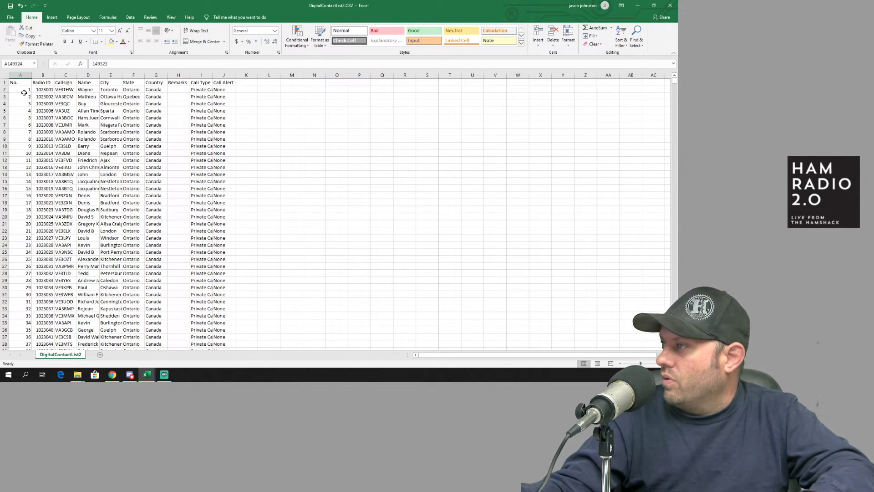
# - Fill A2:A9 of the No. column with a linear series in columns, using a step value of 1
pyautogui.moveTo(21, 89); pyautogui.dragTo(21, 141)
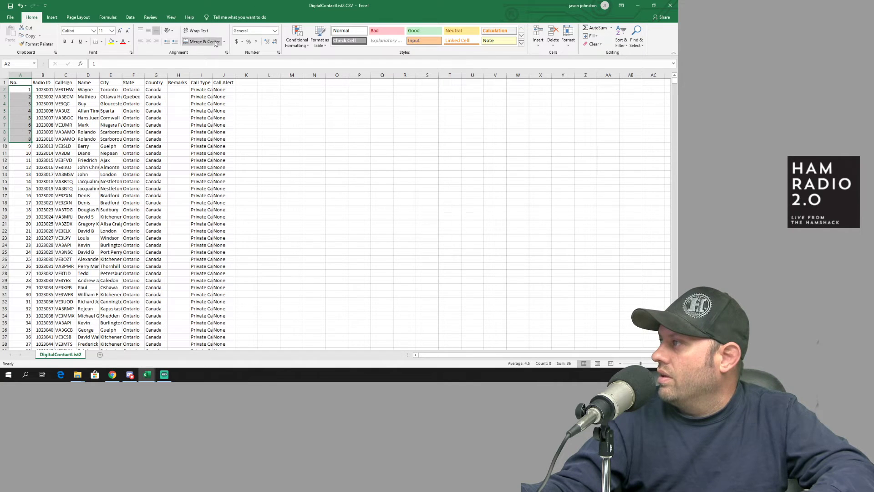
pyautogui.click(594, 37)
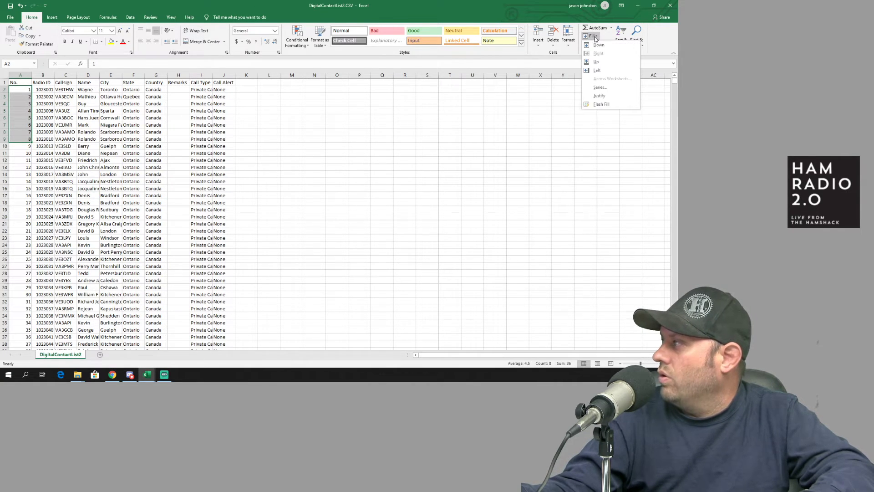
pyautogui.click(603, 88)
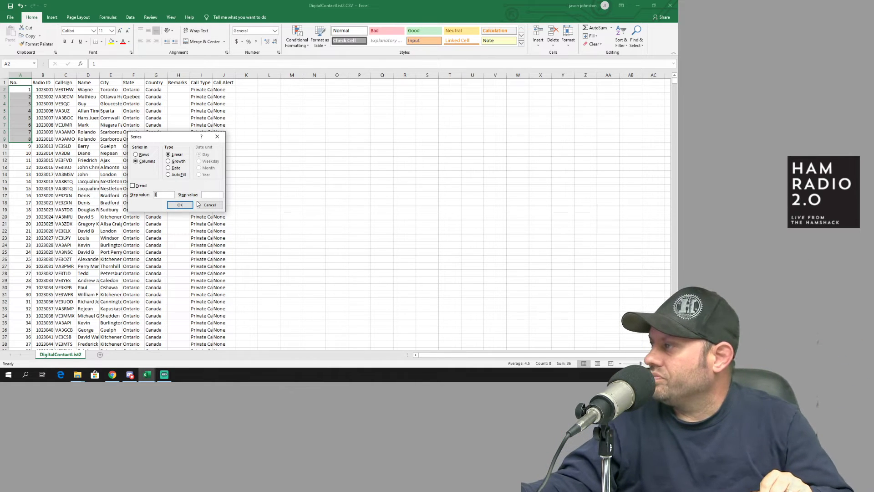
pyautogui.click(179, 205)
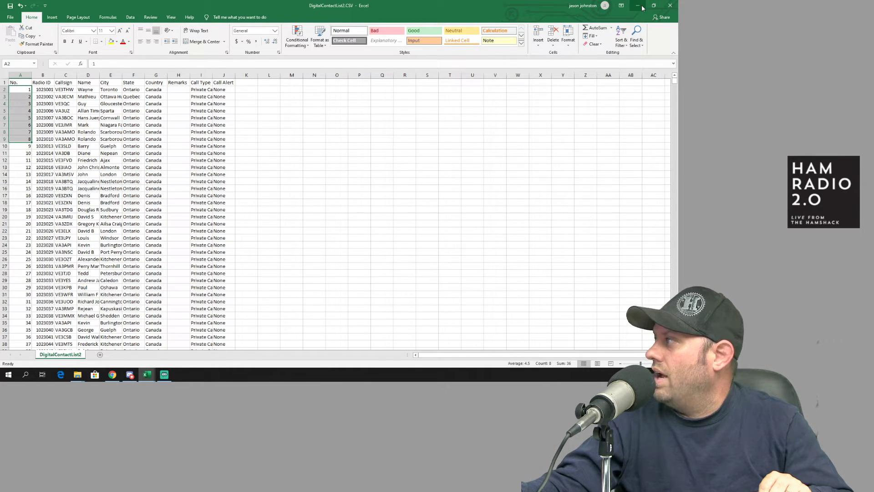
# - Close DigitalContactList2.CSV, DigitalContactList.CSV and user (1).csv without saving changes, and return to the browser
pyautogui.click(671, 6)
pyautogui.click(604, 54)
pyautogui.click(339, 196)
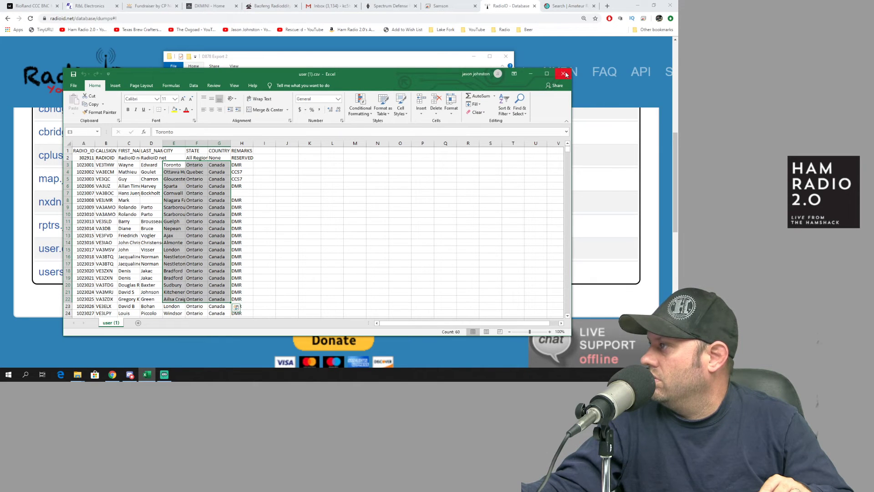
pyautogui.click(564, 74)
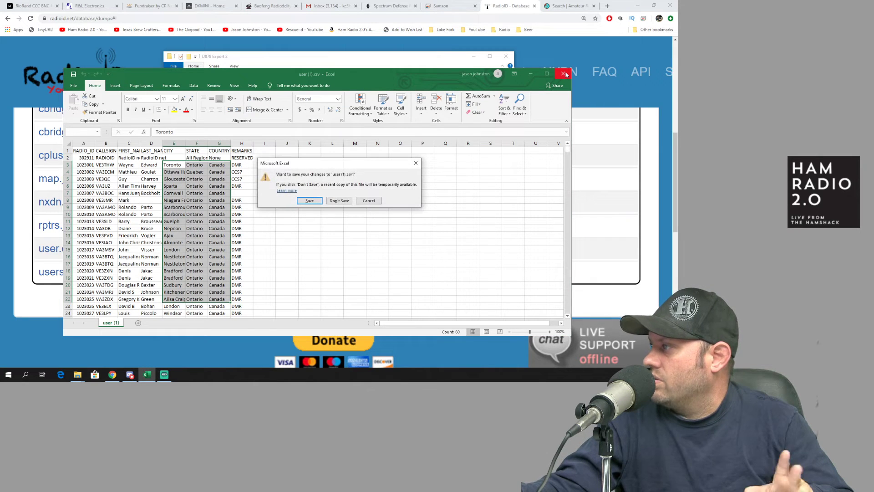
pyautogui.click(339, 201)
pyautogui.click(358, 318)
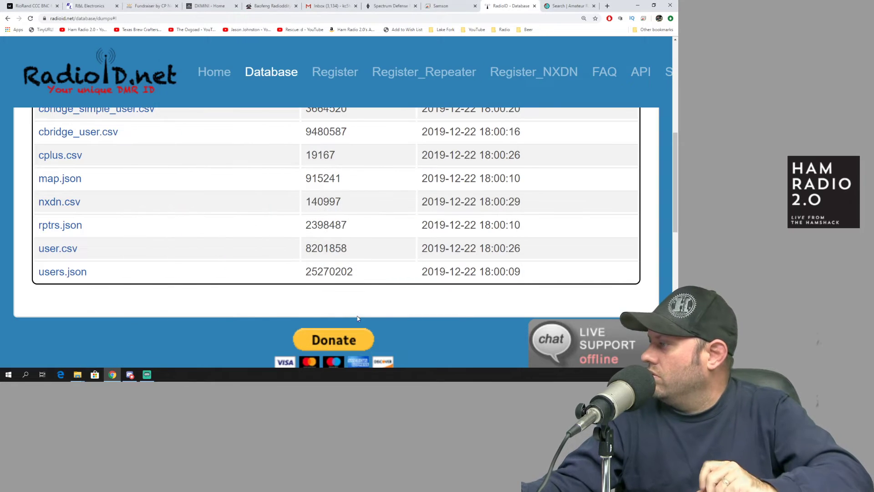
# - Switch to the D578UV programming software in the remote desktop session, close the D878 Export folder window and open the Import window
pyautogui.click(445, 10)
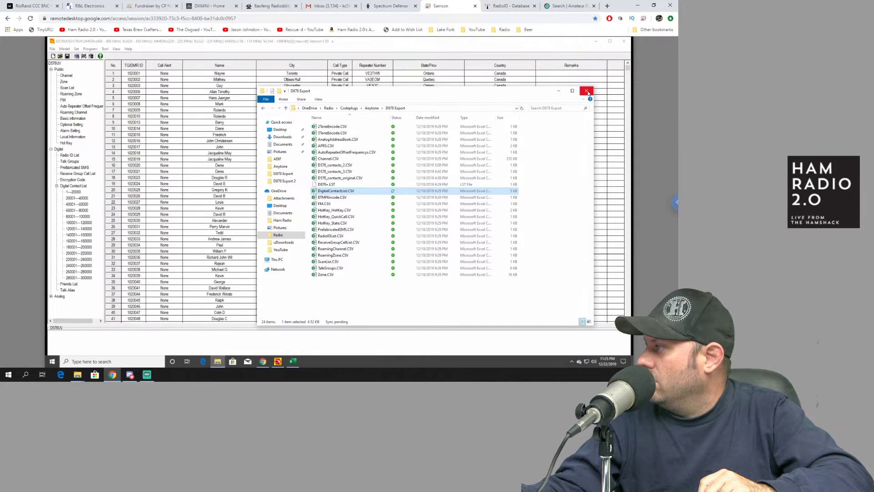
pyautogui.click(585, 92)
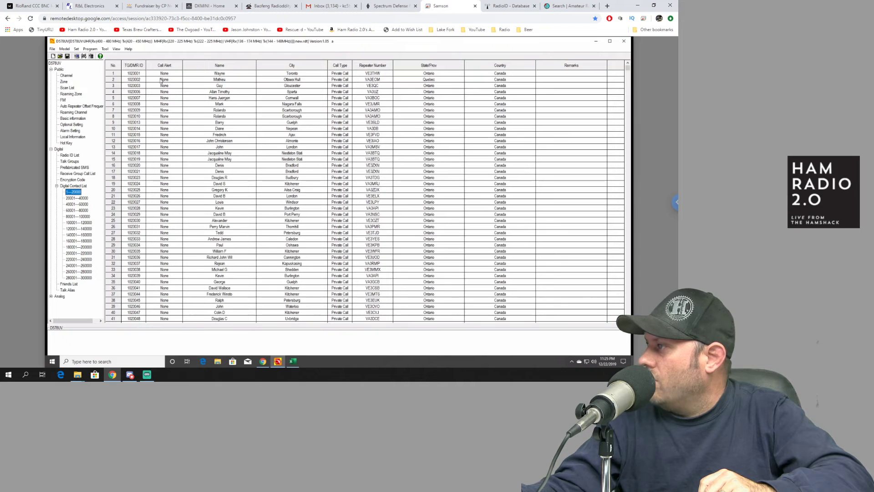
pyautogui.click(106, 49)
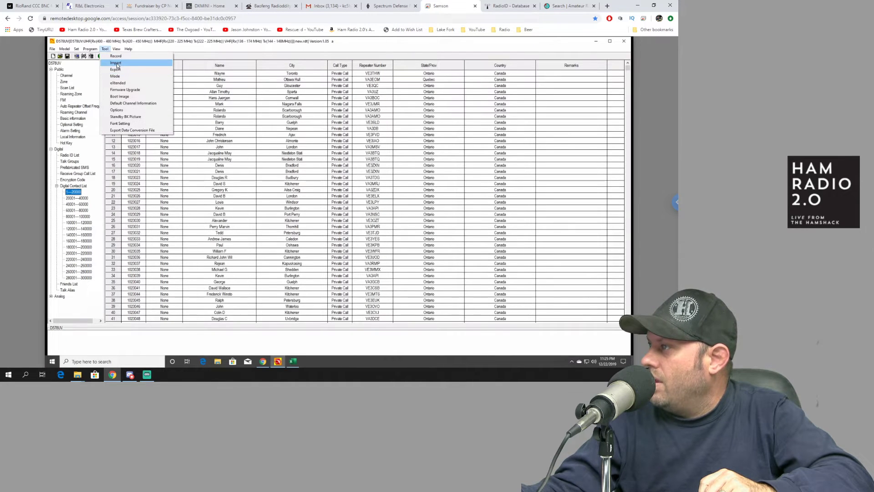
pyautogui.click(117, 63)
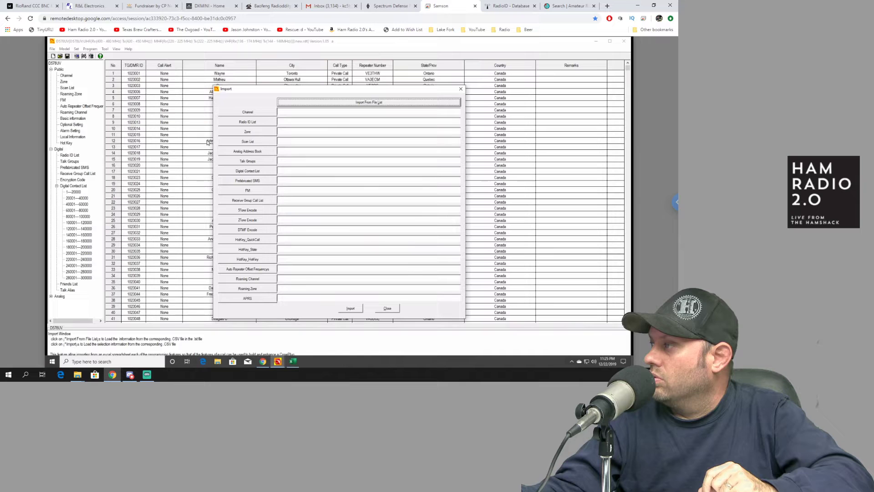
# - Import DigitalContactList2.CSV from the D878 Export 2 folder as the Digital Contact List
pyautogui.click(259, 174)
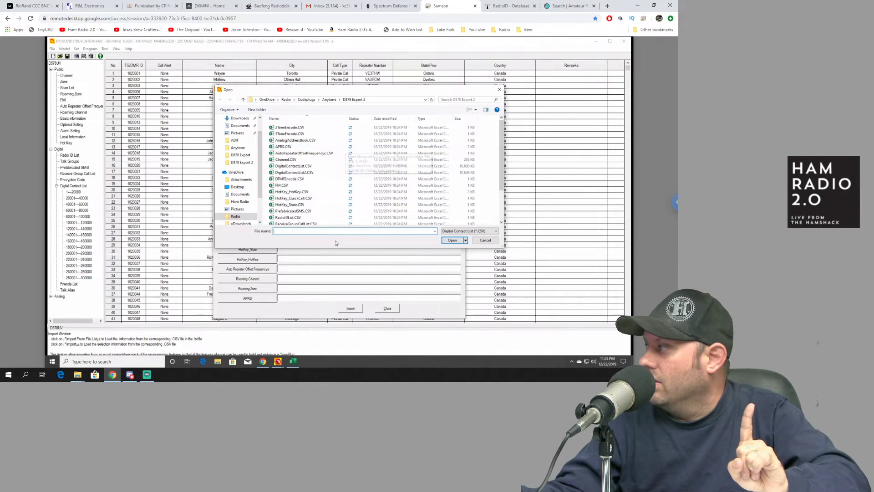
pyautogui.click(314, 172)
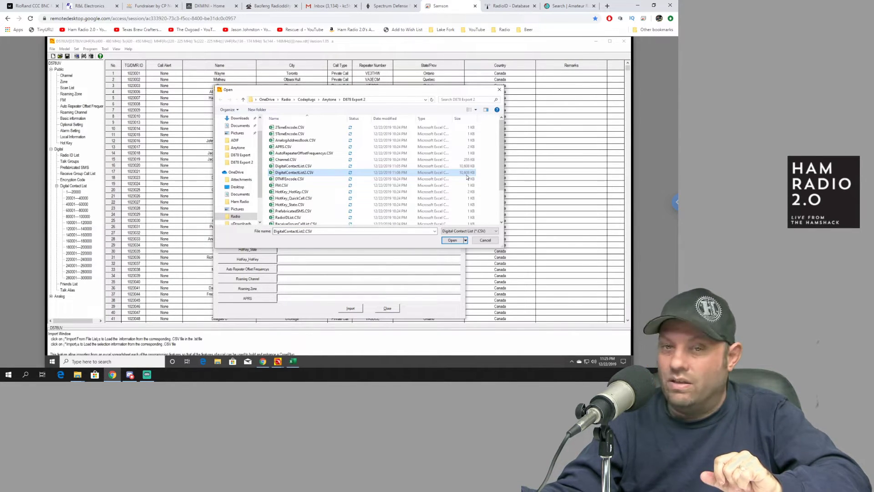
pyautogui.click(453, 241)
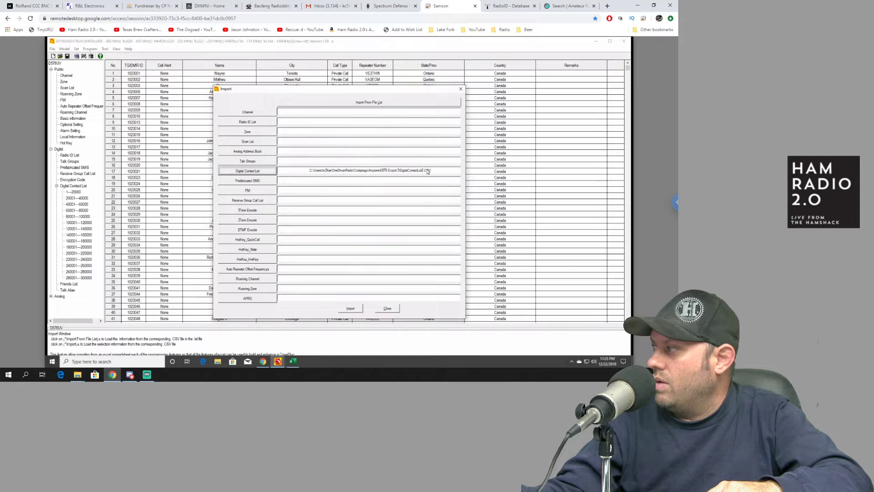
pyautogui.click(349, 309)
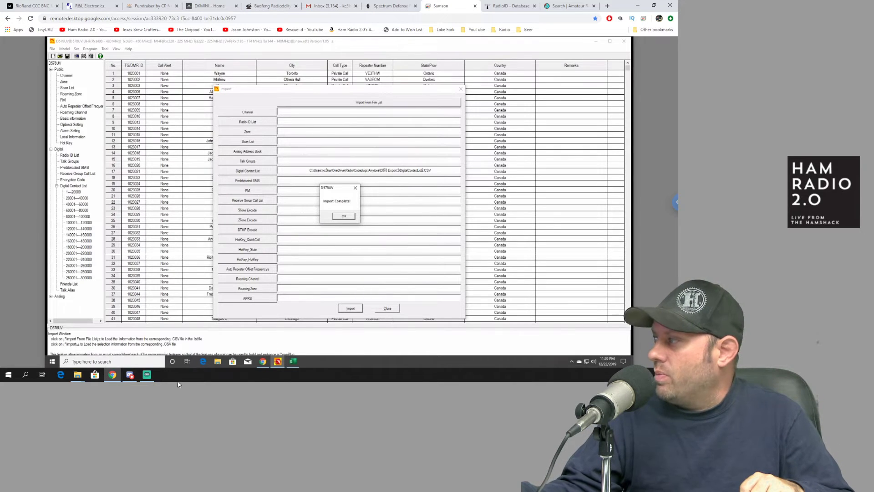
pyautogui.click(335, 218)
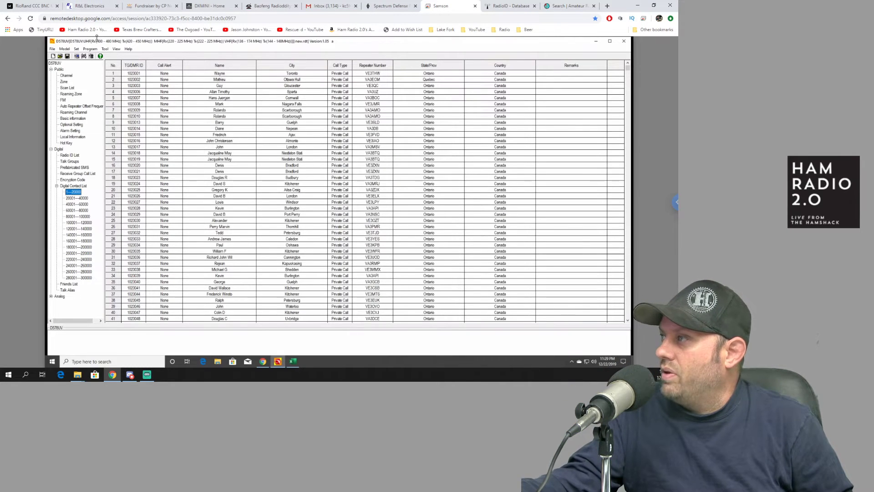
# - Start writing to the radio with only Digital Contact List selected and Other Data deselected
pyautogui.click(90, 49)
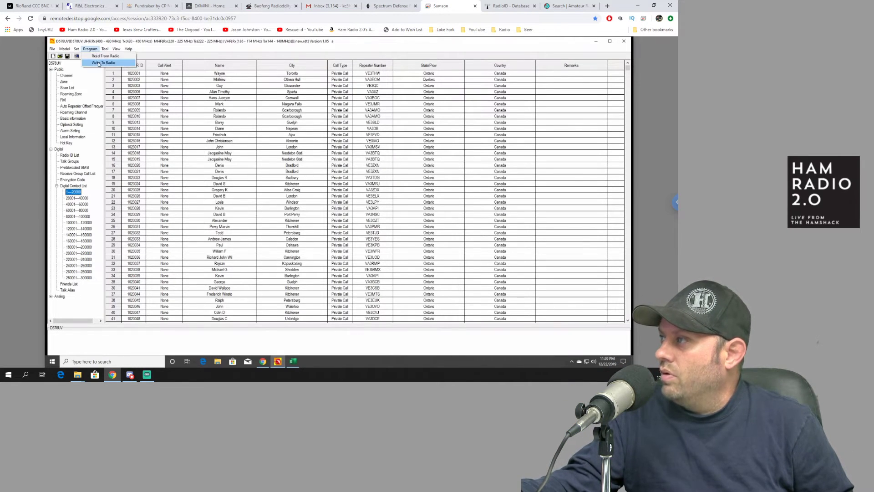
pyautogui.click(201, 50)
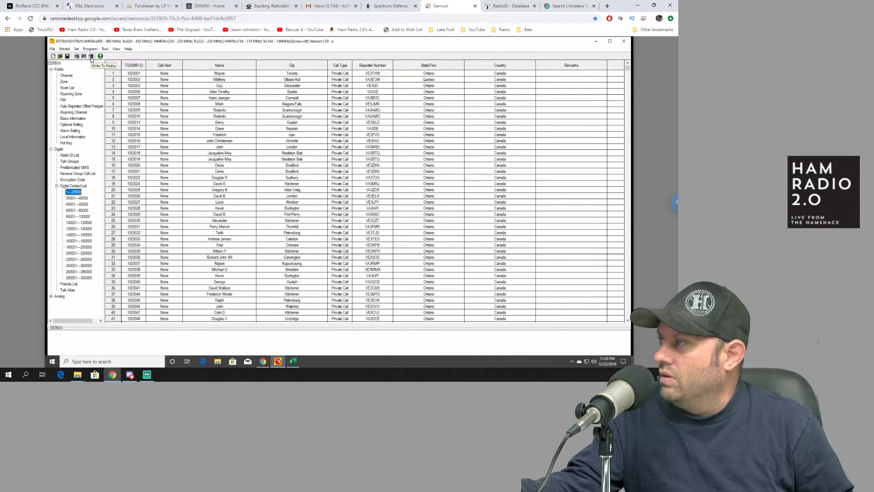
pyautogui.click(91, 57)
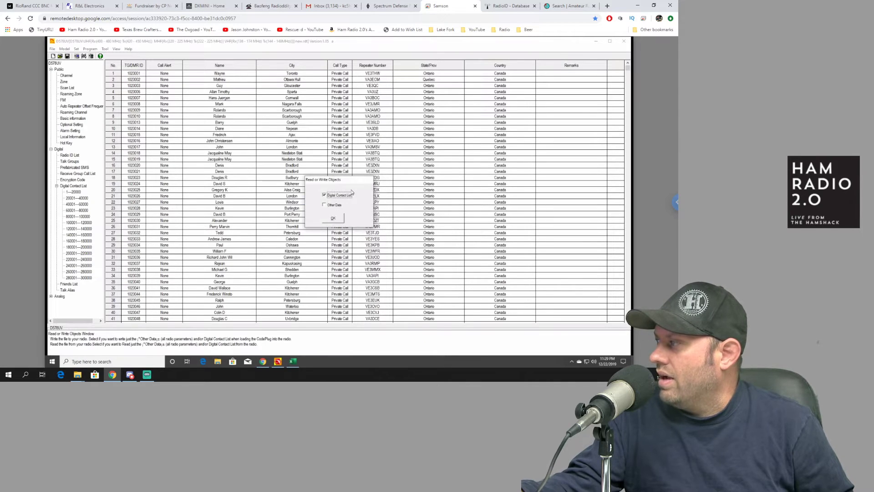
pyautogui.click(334, 205)
pyautogui.click(337, 196)
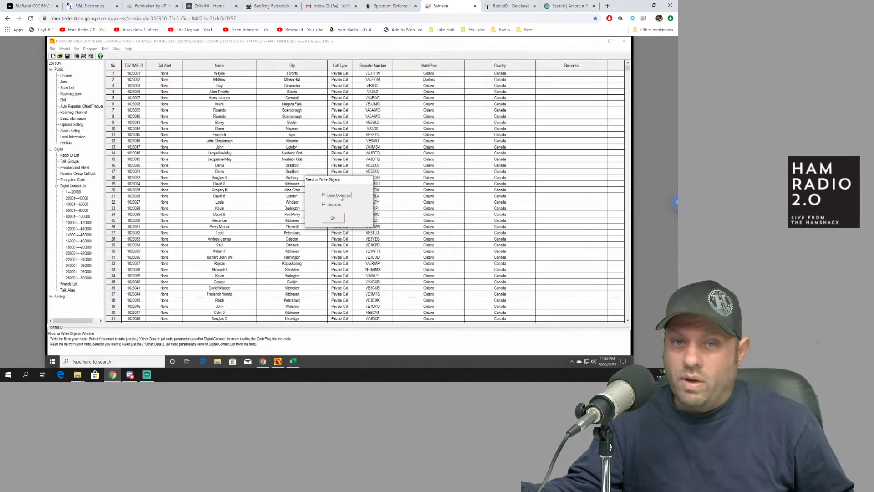
pyautogui.click(334, 205)
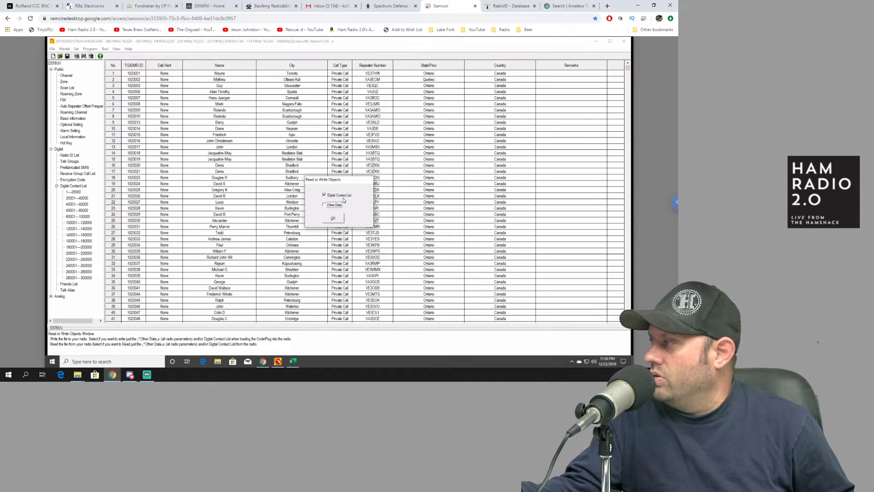
pyautogui.click(337, 220)
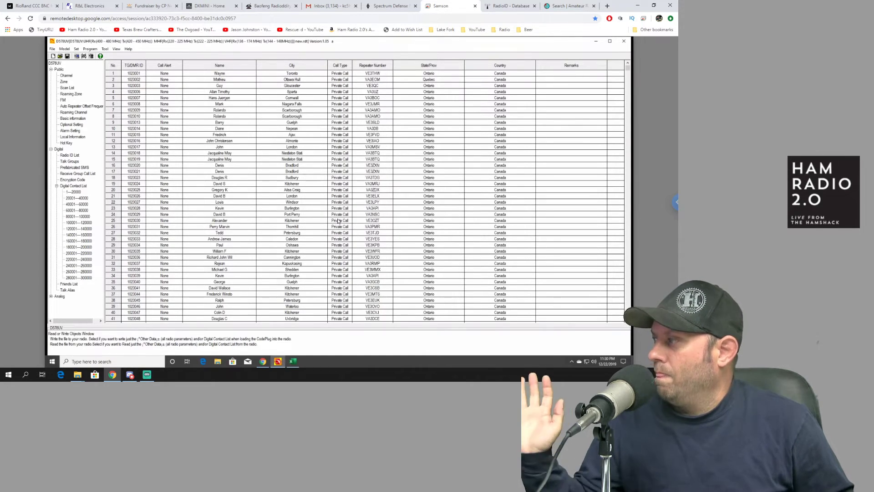